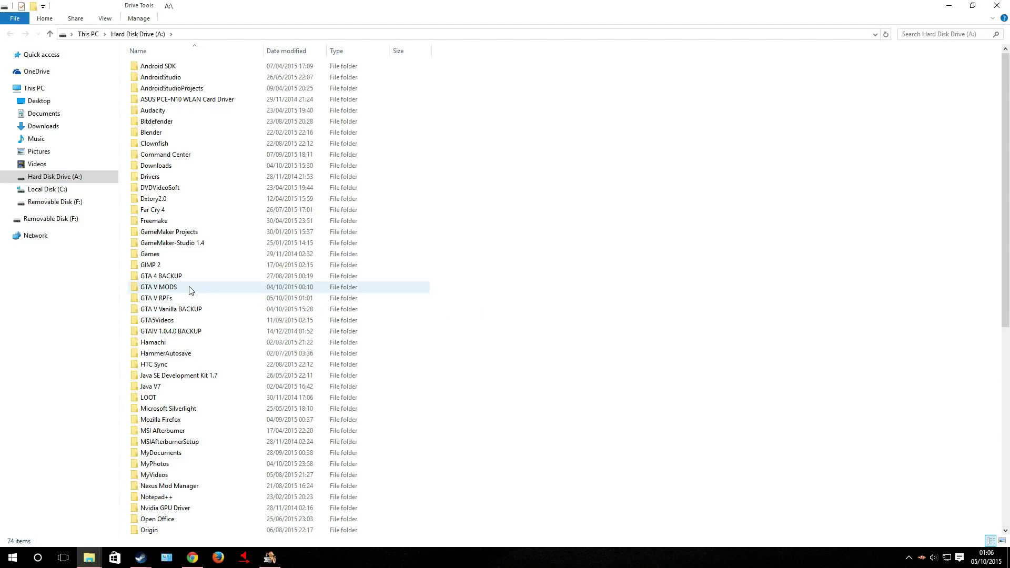
# - Select the GTA V MODS, GTA V RPFs and GTA V Vanilla BACKUP folders on drive A:, and clear the selection
pyautogui.click(188, 287)
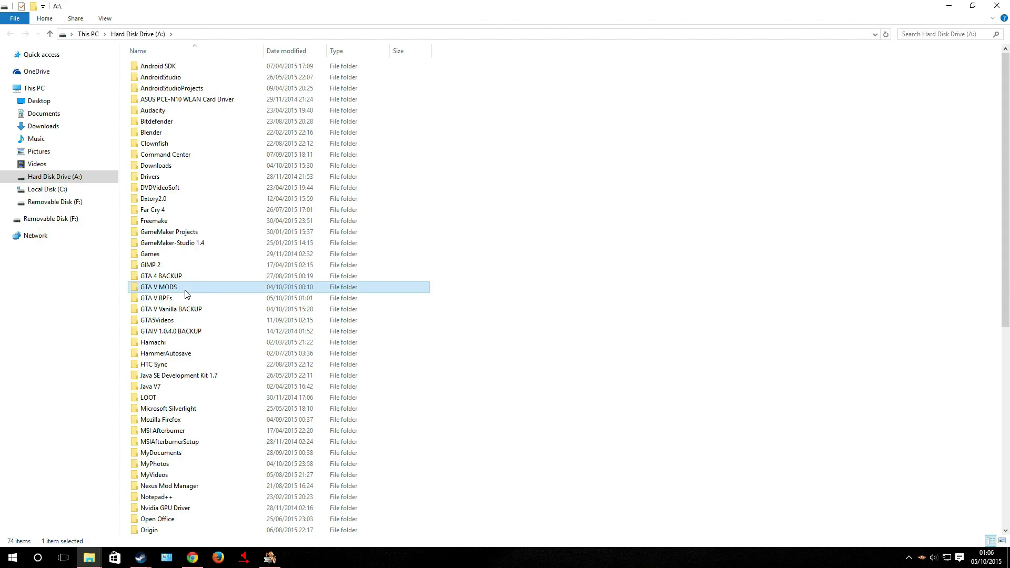
pyautogui.keyDown('ctrl'); pyautogui.click(180, 299); pyautogui.keyUp('ctrl')
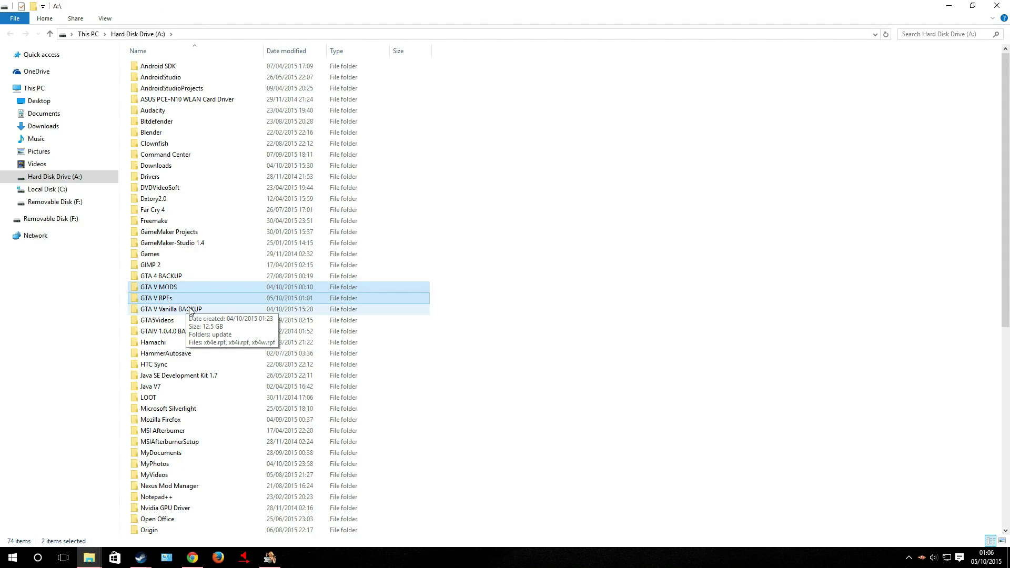
pyautogui.keyDown('ctrl'); pyautogui.click(191, 312); pyautogui.keyUp('ctrl')
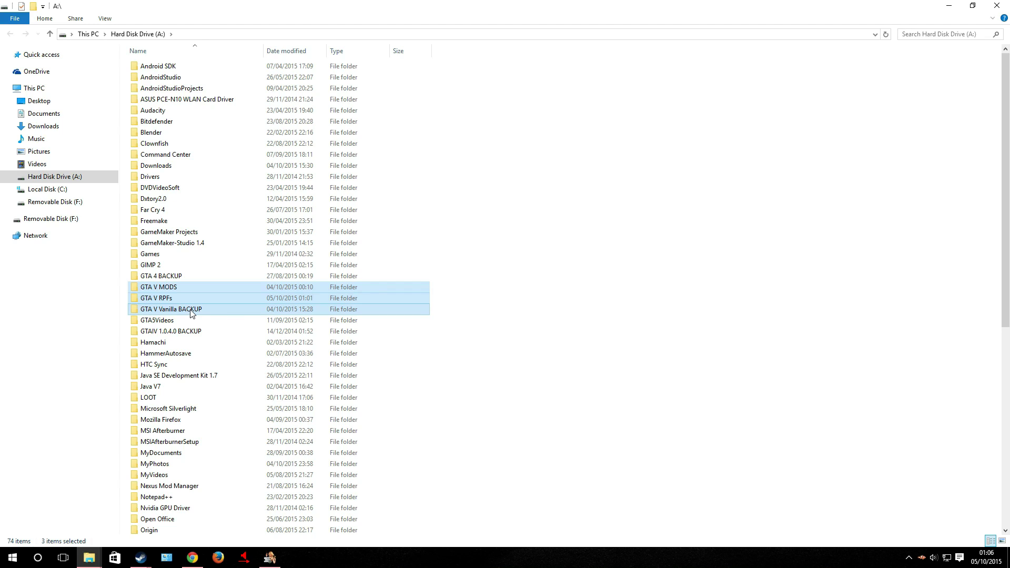
pyautogui.click(579, 318)
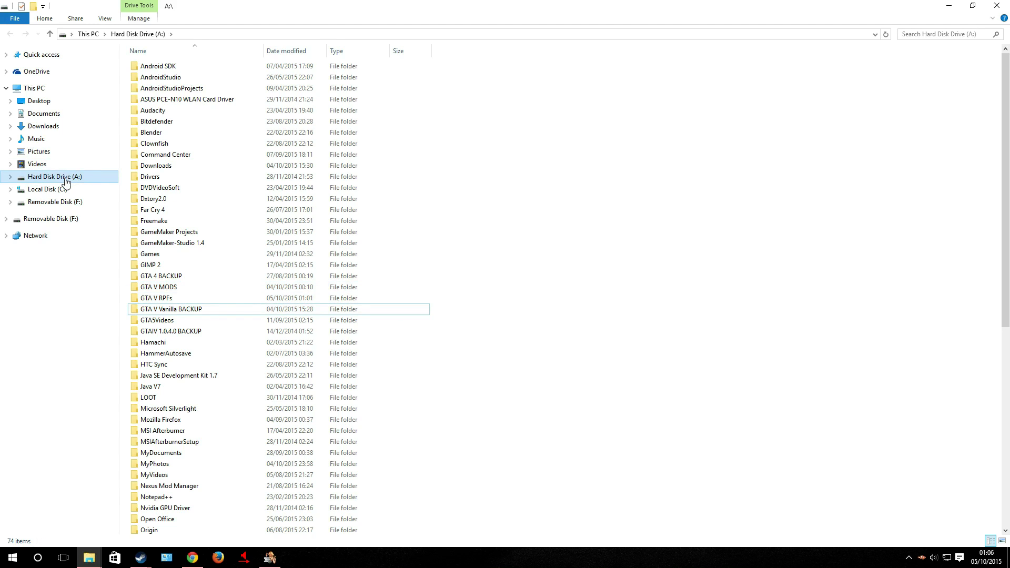
# - Browse to A:\Steam\steamapps\common\Grand Theft Auto V and look through the game's installation files
pyautogui.click(65, 179)
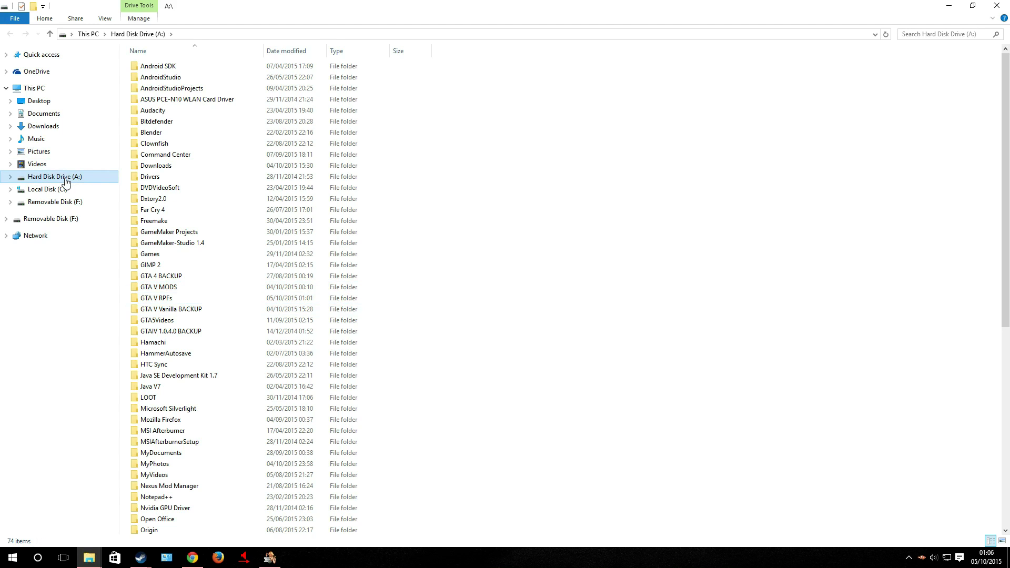
pyautogui.scroll(-3, 392, 265)
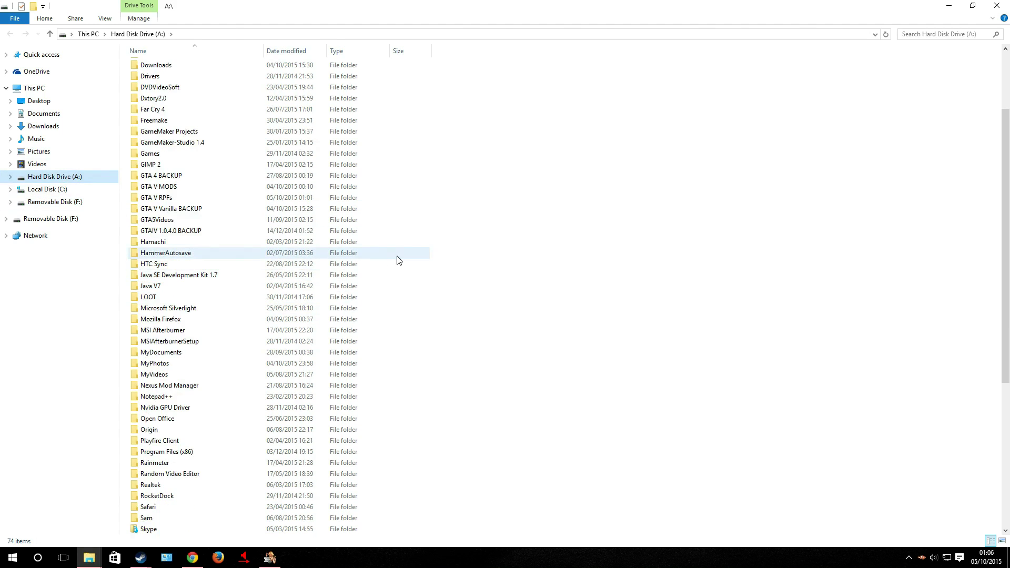
pyautogui.scroll(-5, 200, 429)
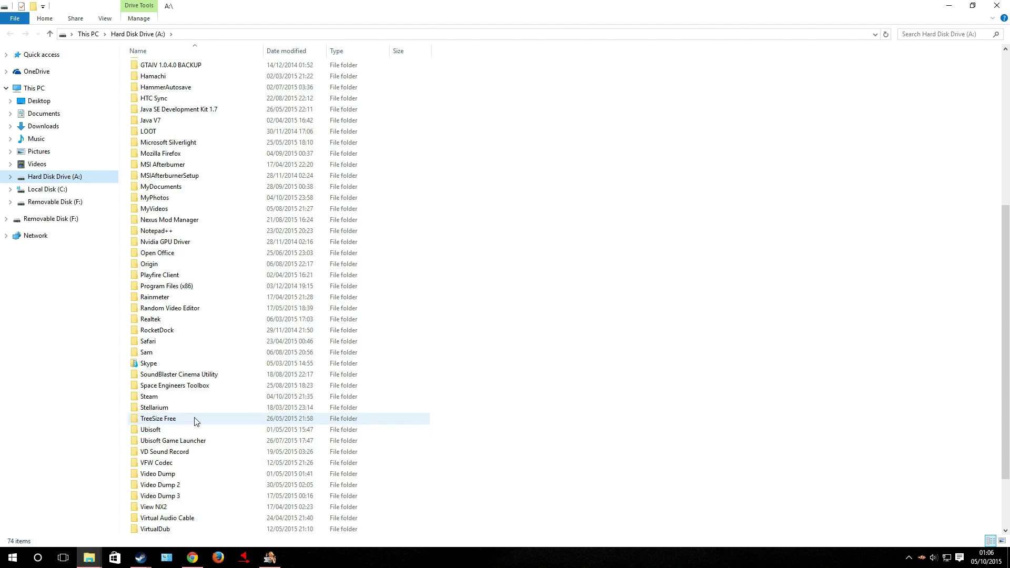
pyautogui.doubleClick(208, 397)
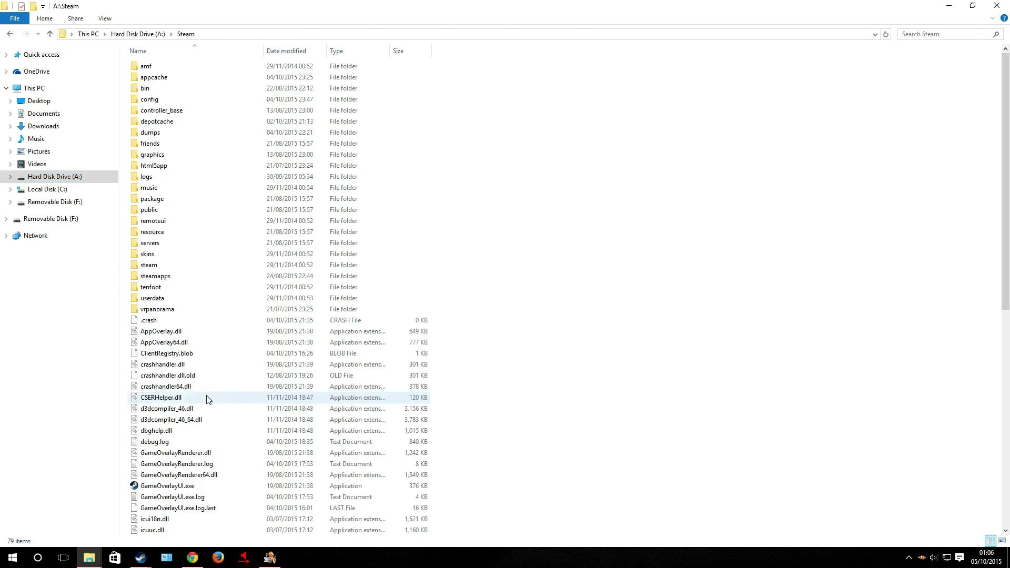
pyautogui.doubleClick(161, 278)
pyautogui.doubleClick(160, 66)
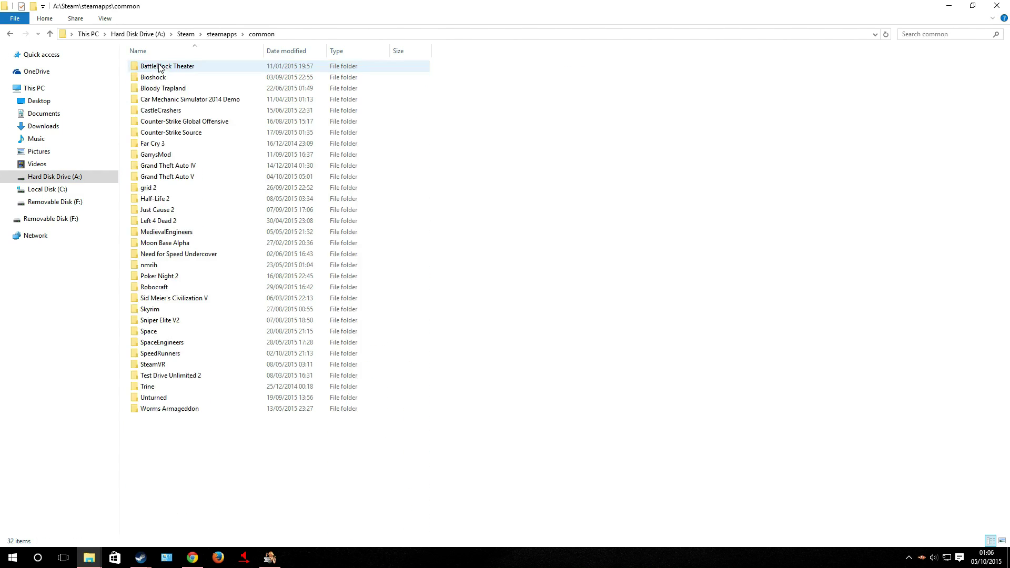
pyautogui.doubleClick(167, 176)
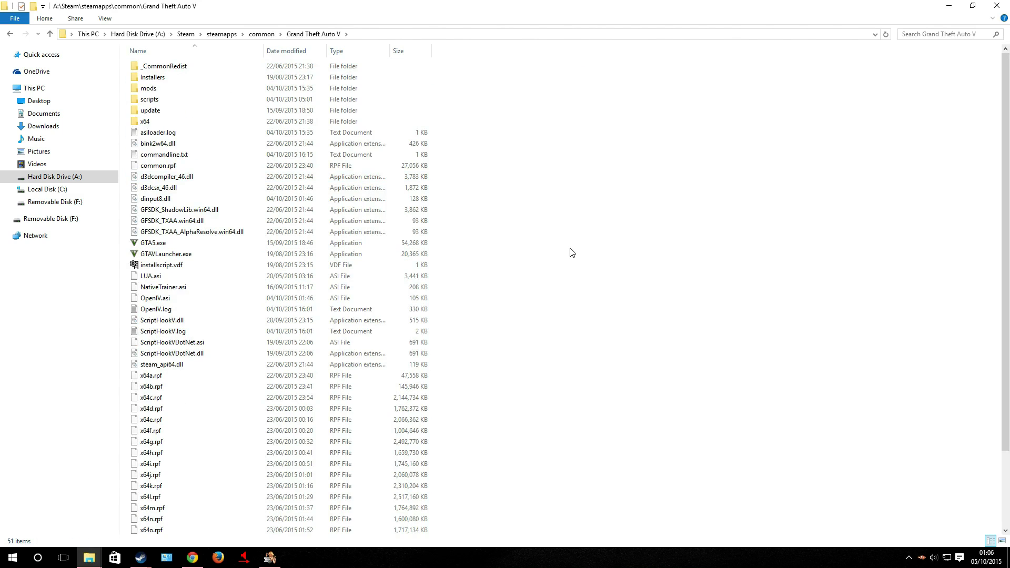
pyautogui.scroll(-3, 564, 254)
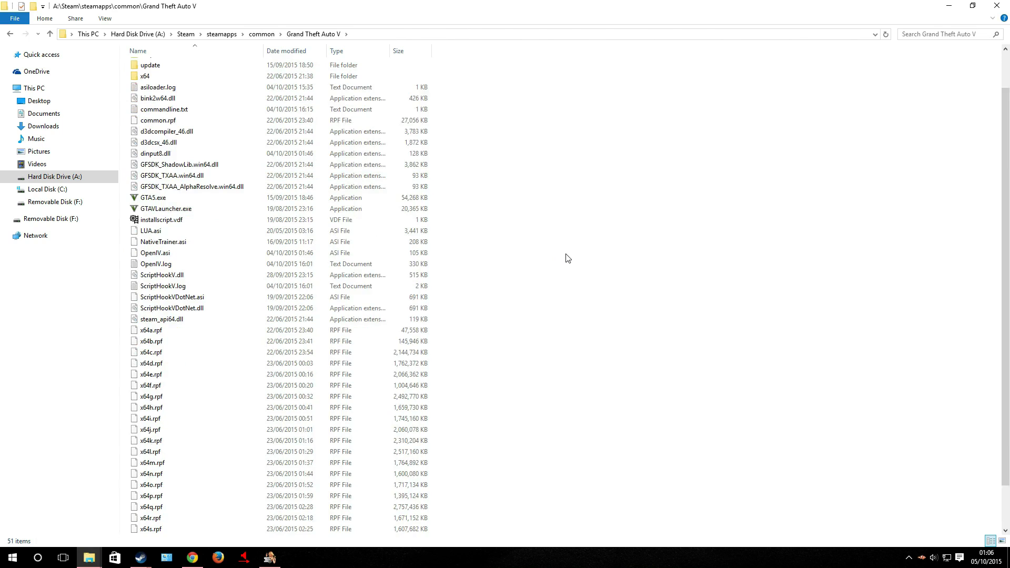
pyautogui.scroll(3, 568, 258)
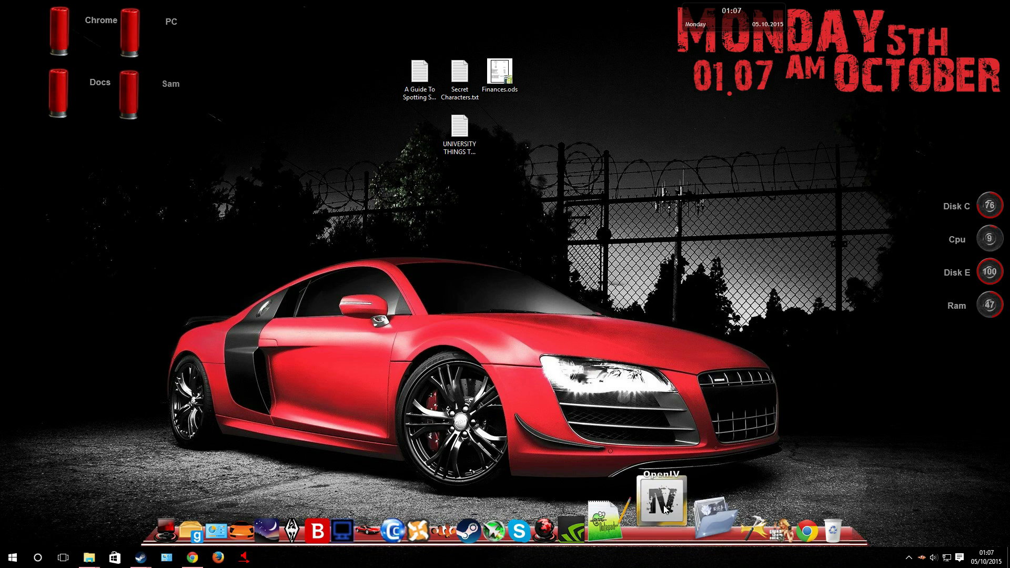
# - Open Grand Theft Auto V in OpenIV, check the ASI Loader and OpenIV.ASI status in the ASI Manager, and close OpenIV
pyautogui.click(448, 294)
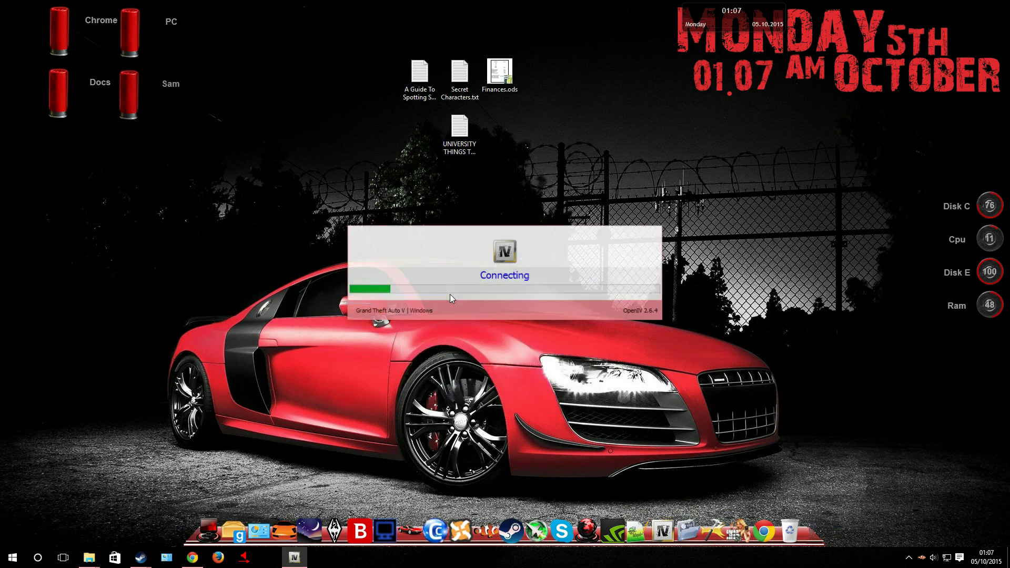
pyautogui.click(86, 38)
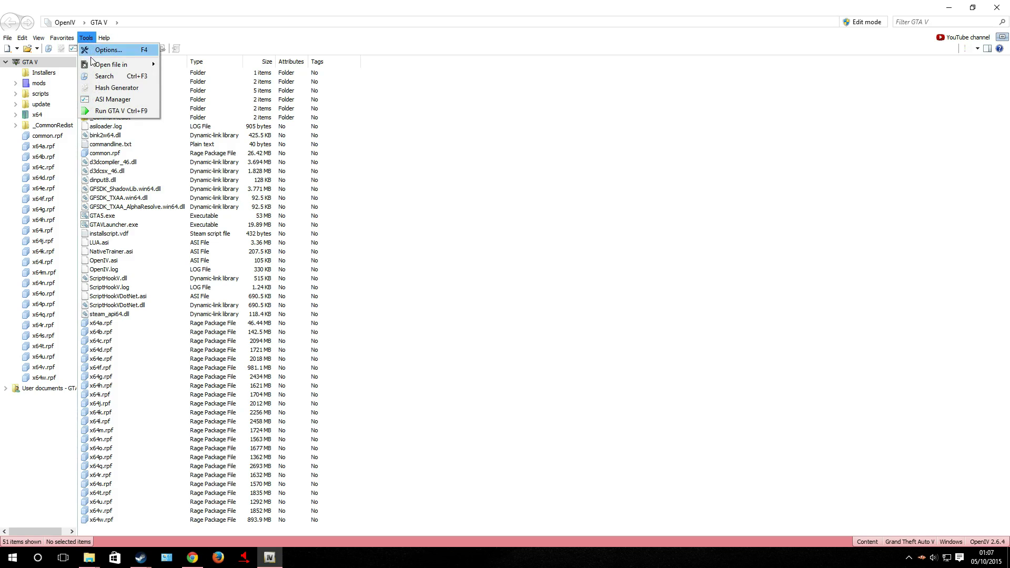
pyautogui.click(113, 99)
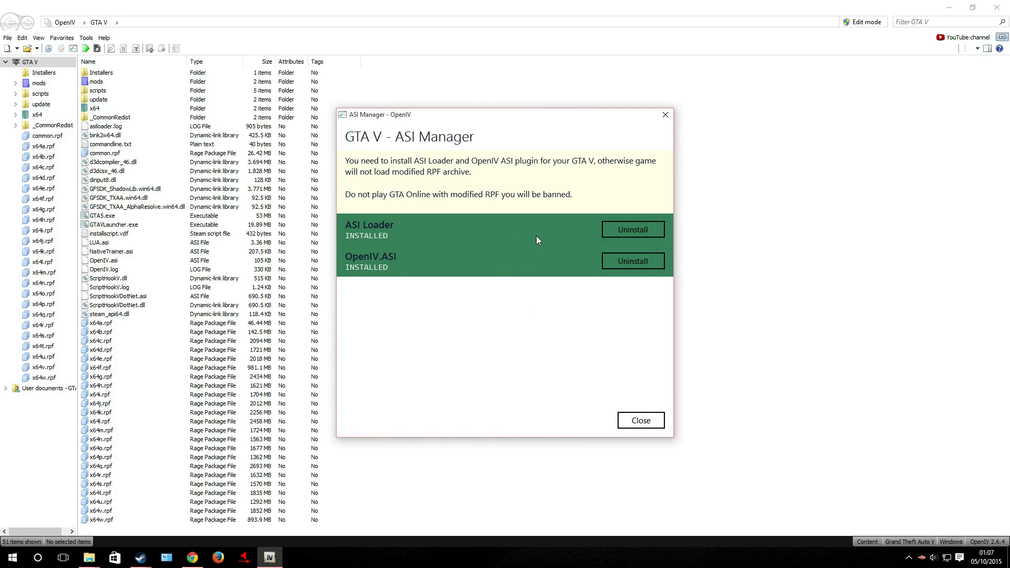
pyautogui.click(665, 115)
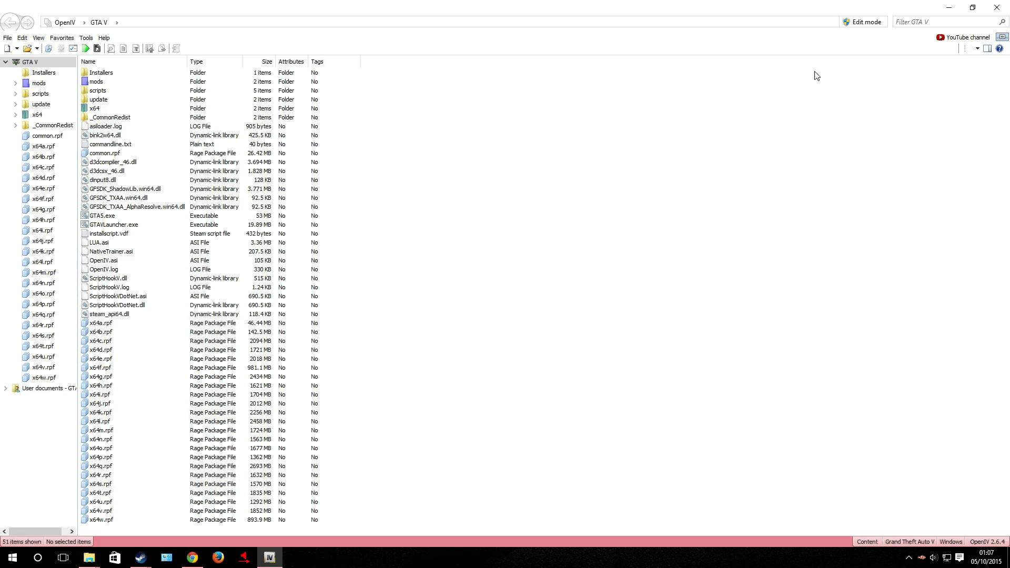
pyautogui.click(996, 7)
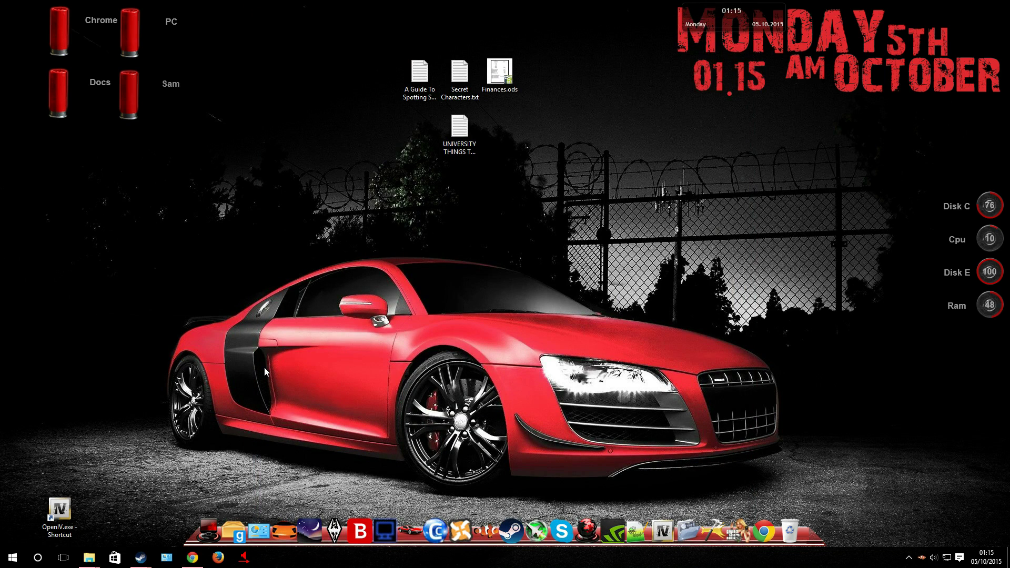
# - Find openIV.asi by searching the OpenIV shortcut's installation folder, copy the file, and close that folder window
pyautogui.rightClick(66, 510)
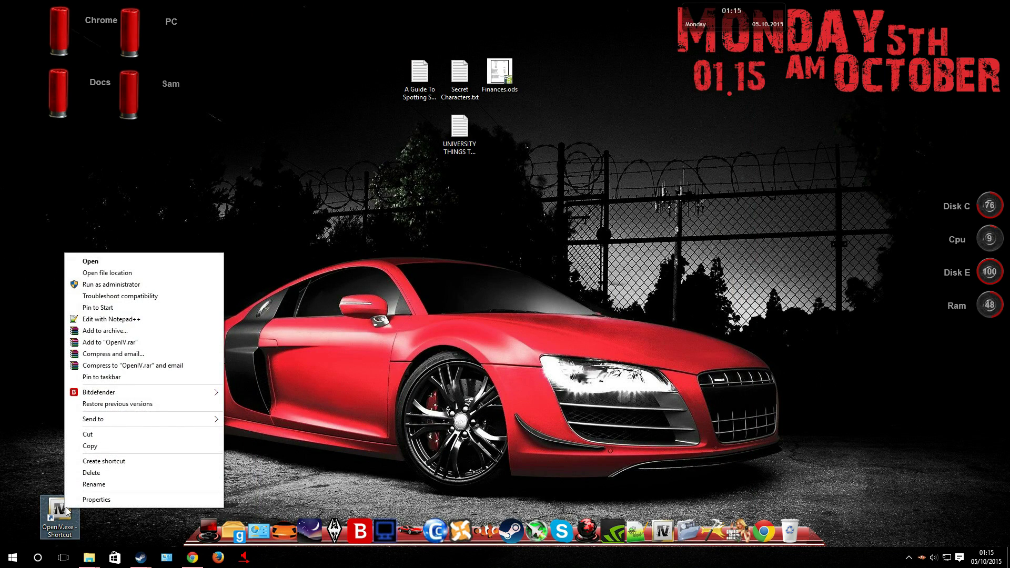
pyautogui.click(104, 273)
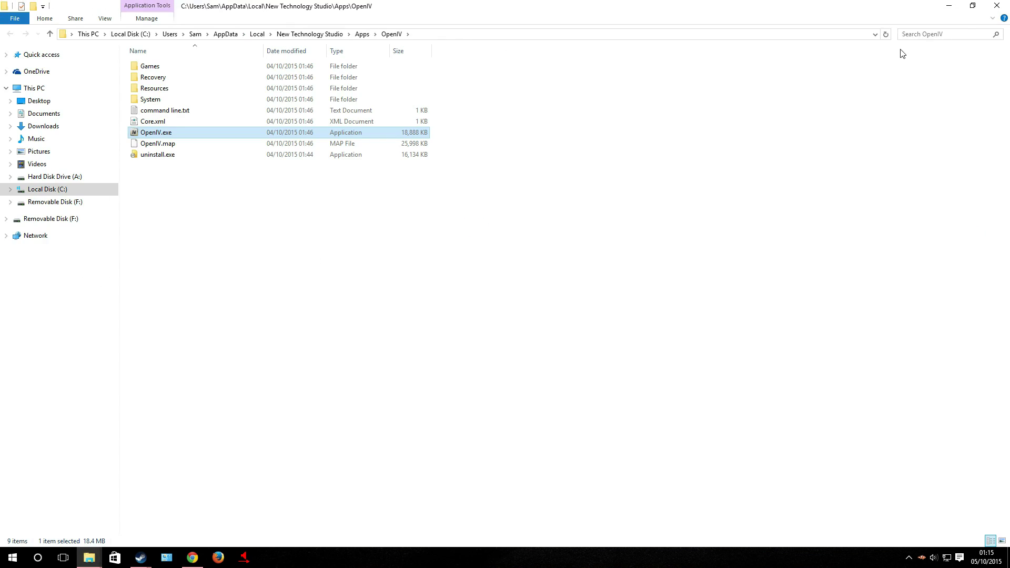
pyautogui.click(905, 33)
pyautogui.write('openIV')
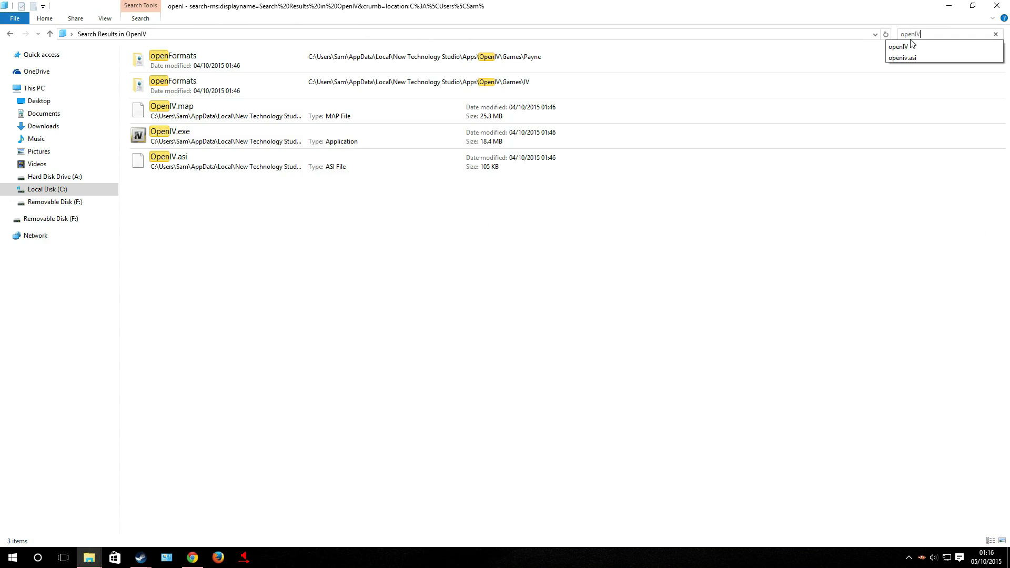
pyautogui.write('.asi')
pyautogui.rightClick(226, 64)
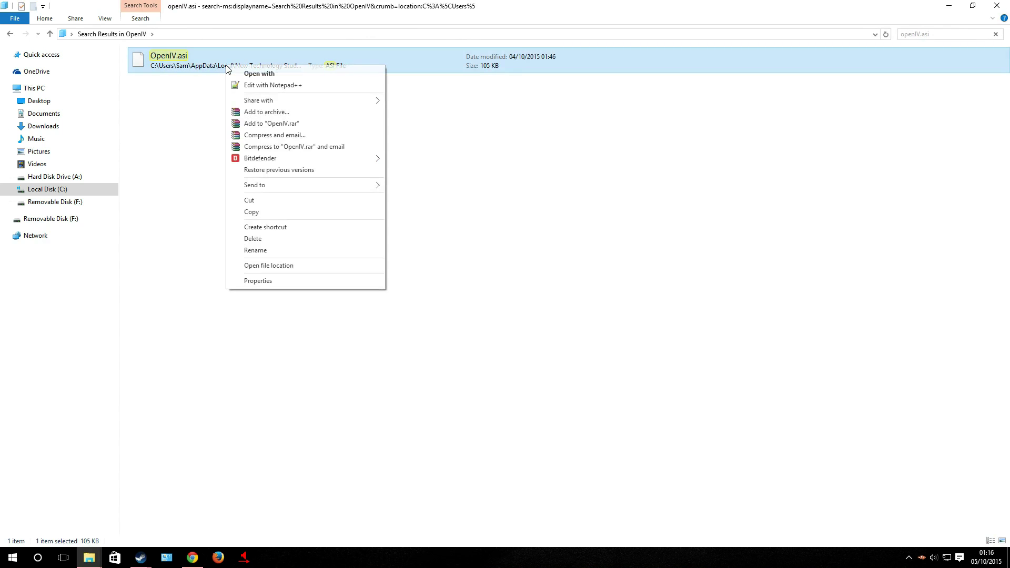
pyautogui.click(234, 212)
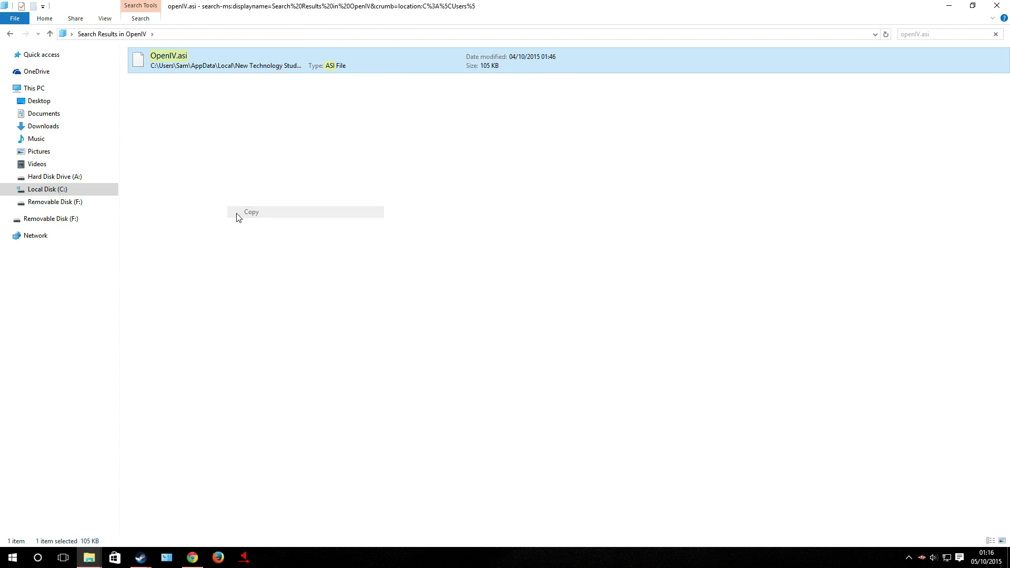
pyautogui.click(421, 230)
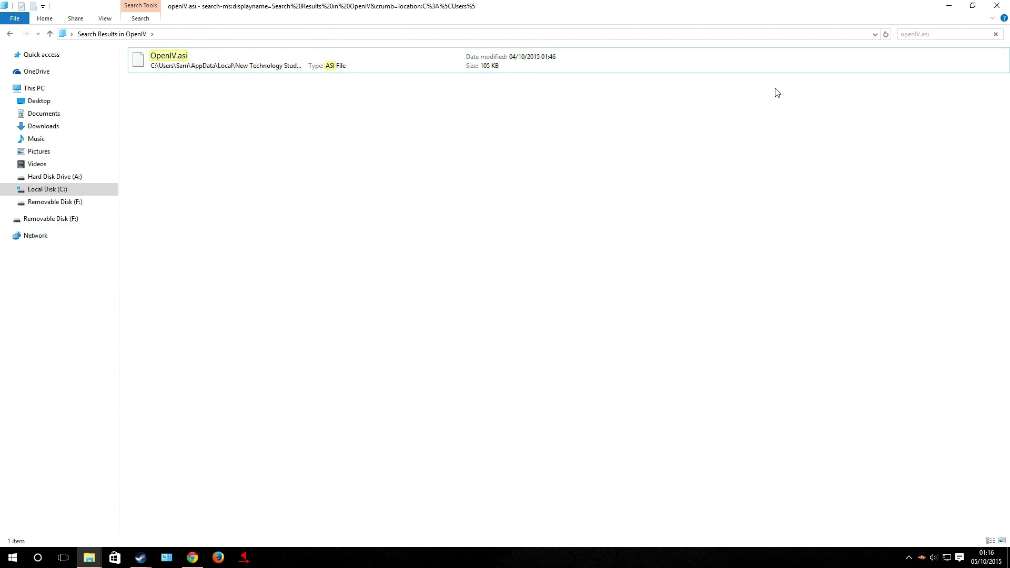
pyautogui.click(996, 6)
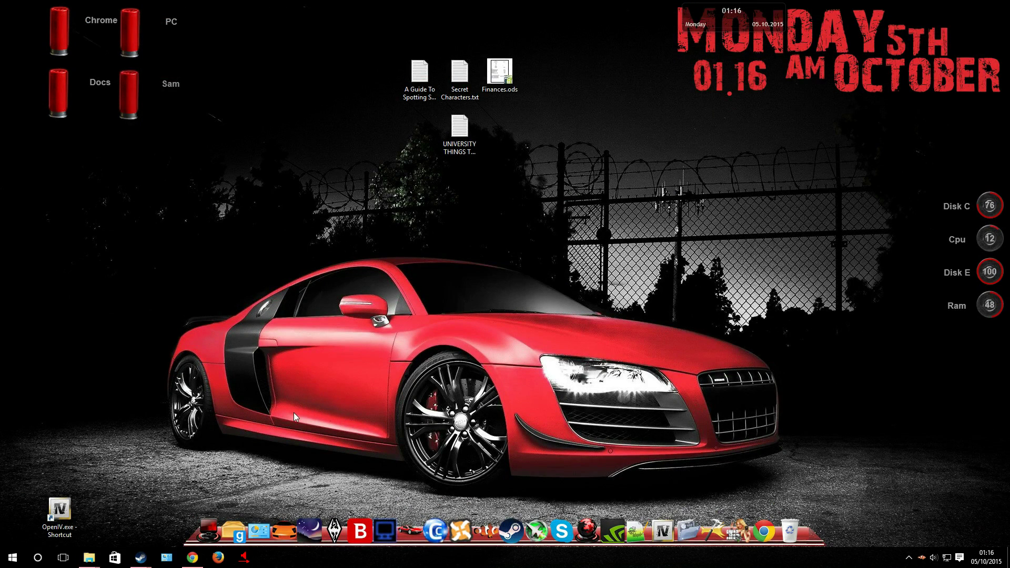
# - Paste OpenIV.asi into the ALL OTHER MODS folder inside GTA V MODS on drive A:
pyautogui.click(85, 561)
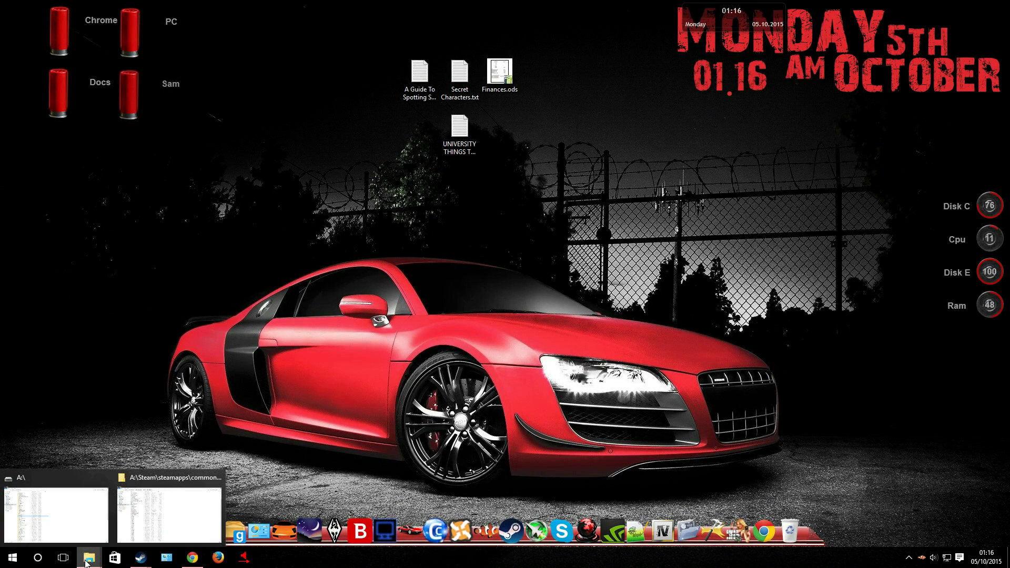
pyautogui.click(84, 519)
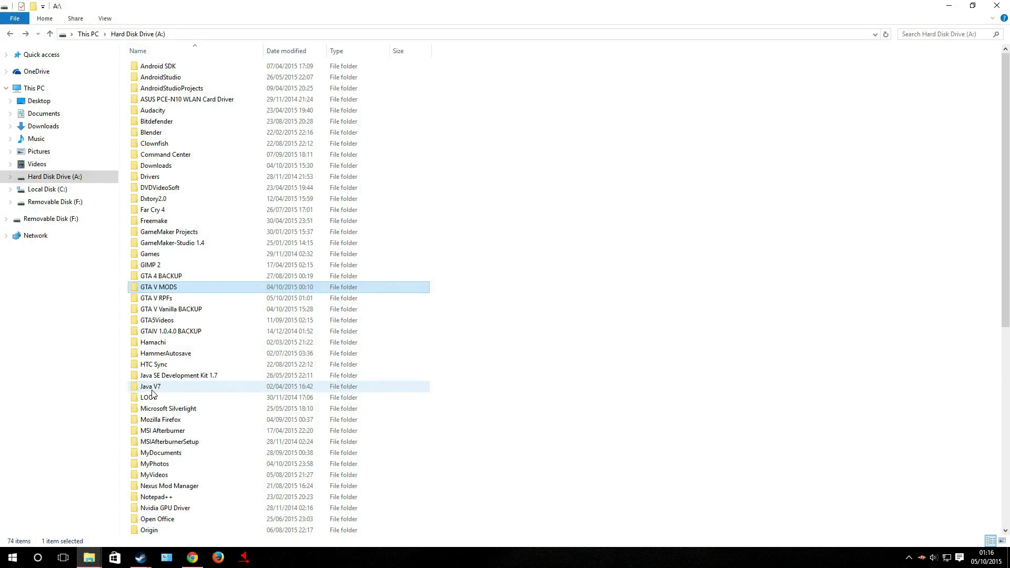
pyautogui.doubleClick(163, 288)
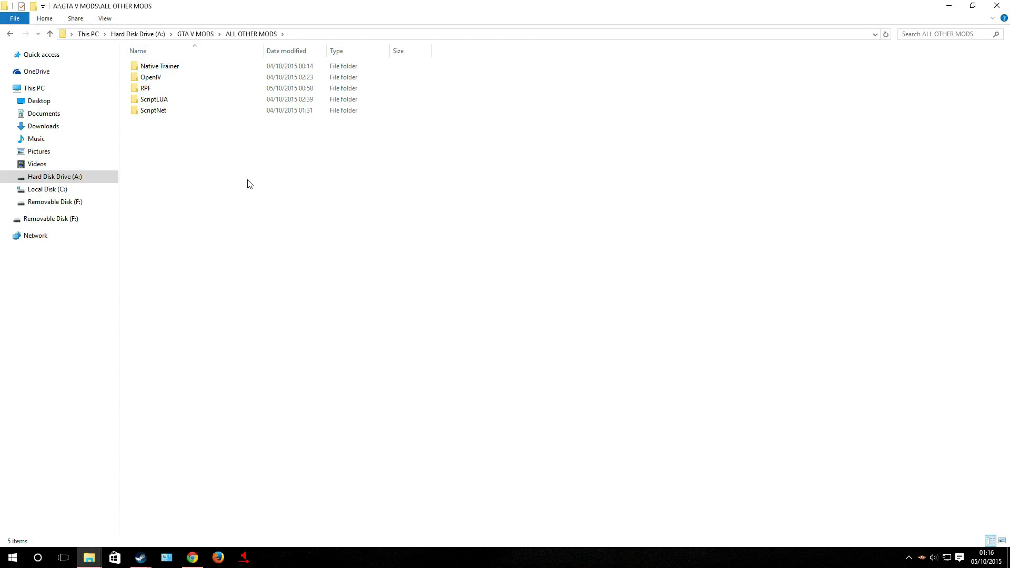
pyautogui.hotkey('ctrl', 'v')
pyautogui.click(267, 160)
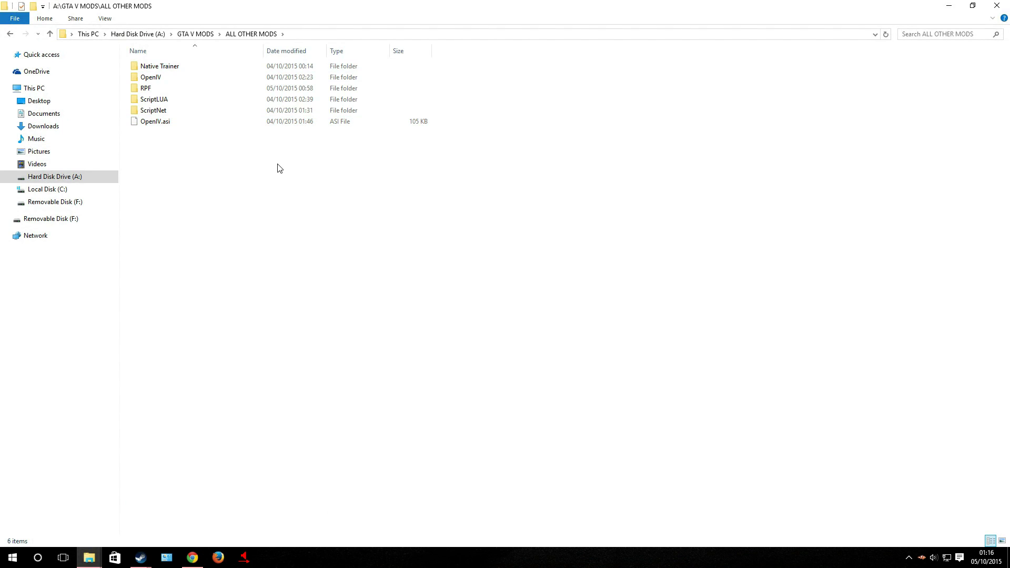
# - Check the contents of the OpenIV subfolder, return to ALL OTHER MODS, and select the OpenIV.asi file there
pyautogui.doubleClick(174, 77)
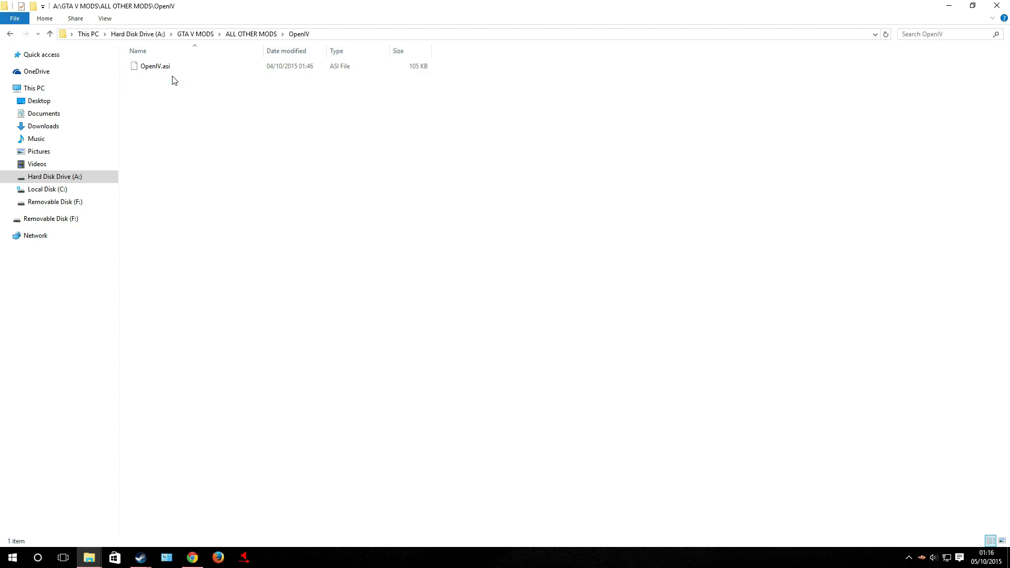
pyautogui.click(10, 35)
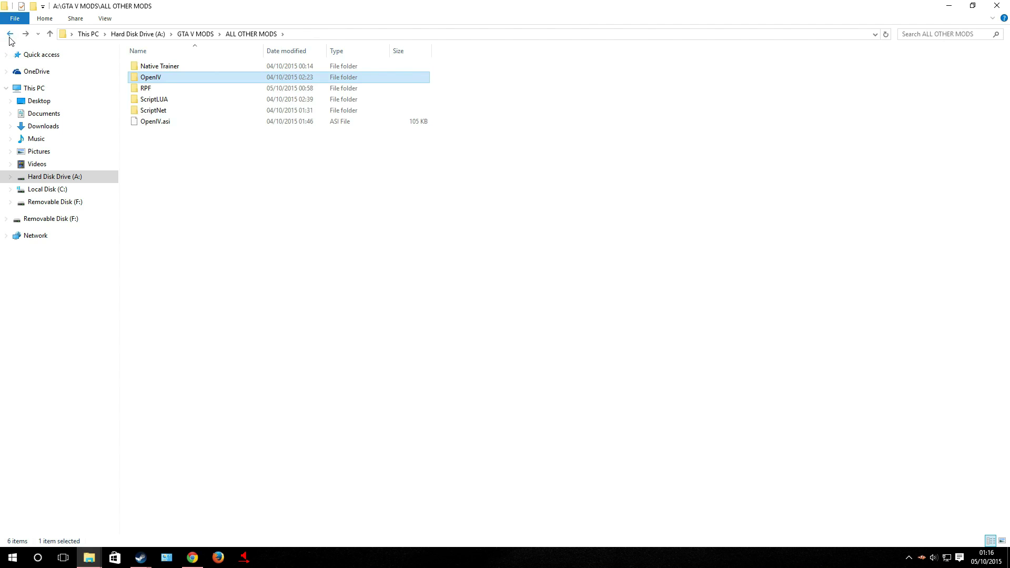
pyautogui.click(174, 125)
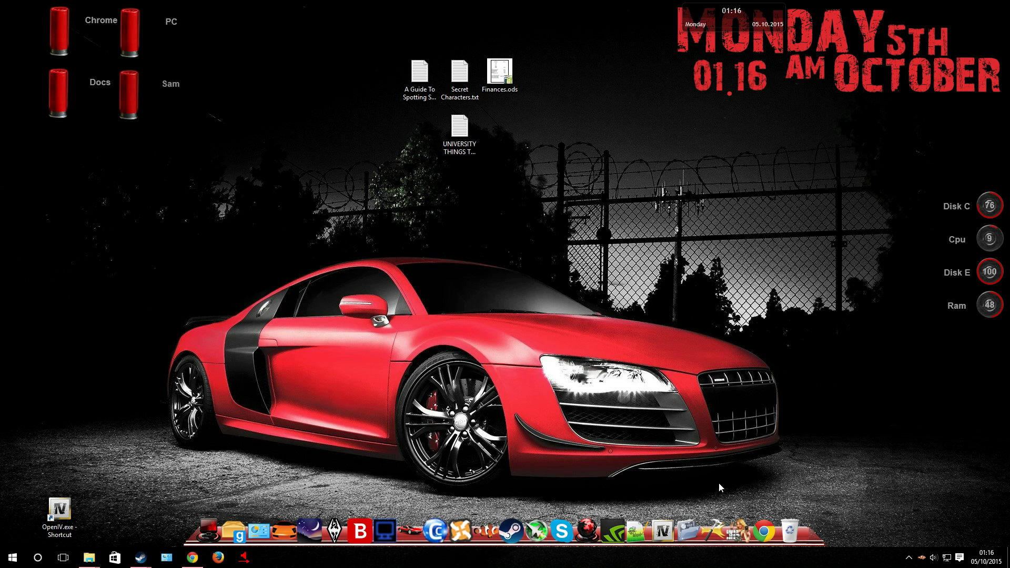
# - Open the GTA V Mod Manager and toggle the OpenIV mod off and back on in the mod list
pyautogui.click(739, 528)
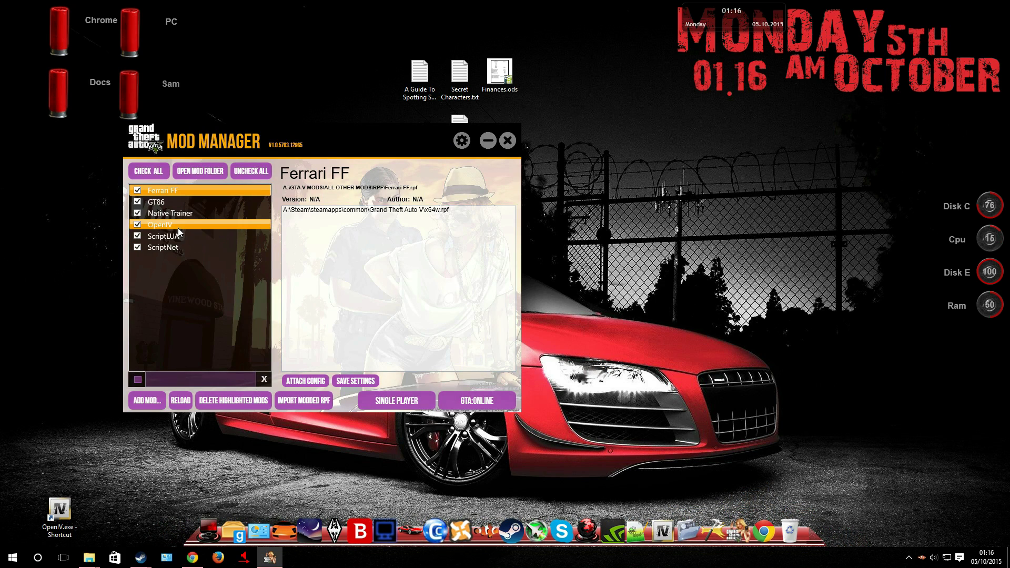
pyautogui.click(137, 225)
pyautogui.click(137, 226)
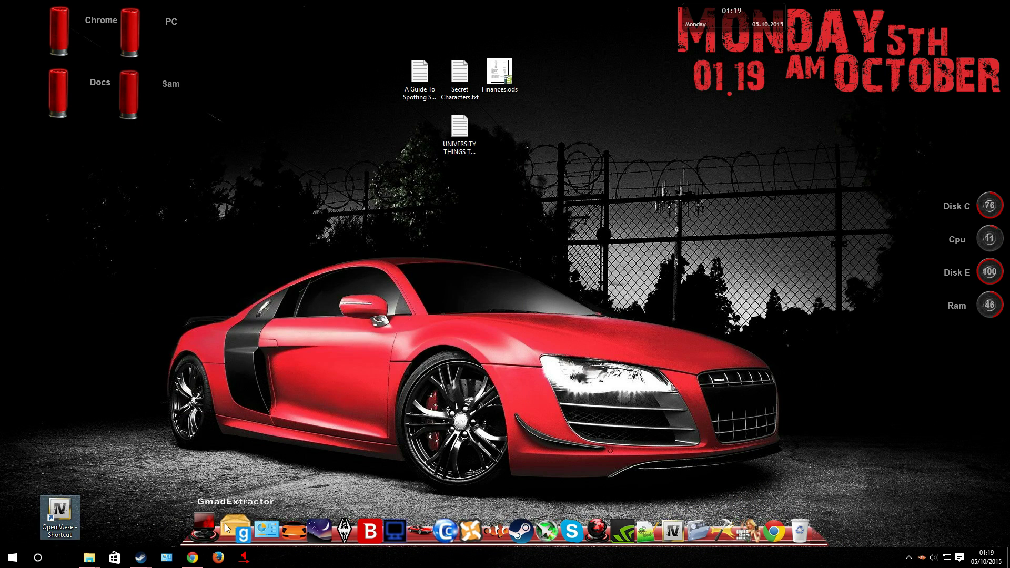
# - Download the Nissan GT-R R35 [RocketBunny] mod, saving it to Downloads on drive A: as Nissan GT-R R35 [RocketBunny].rar
pyautogui.click(203, 558)
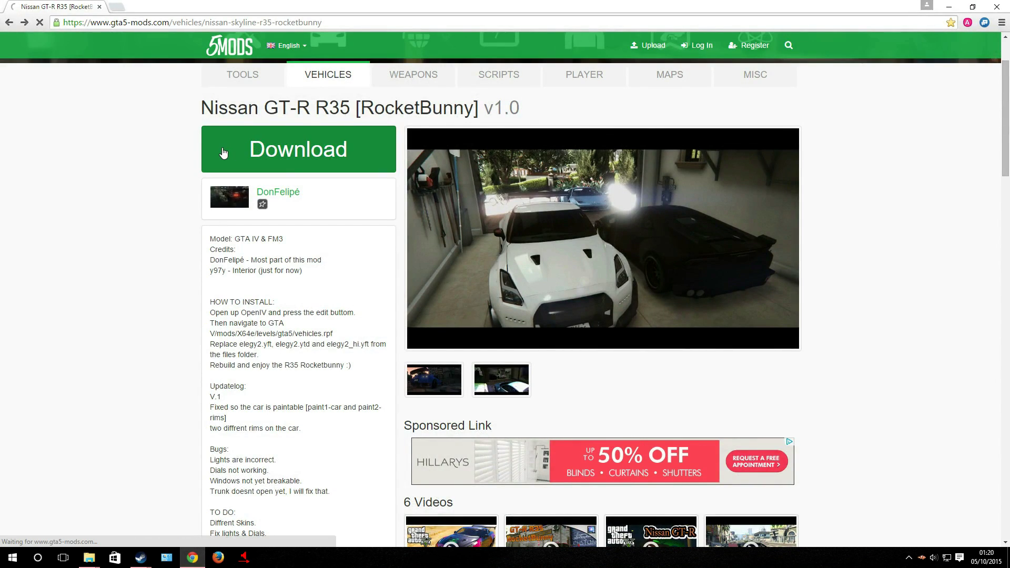
pyautogui.click(223, 154)
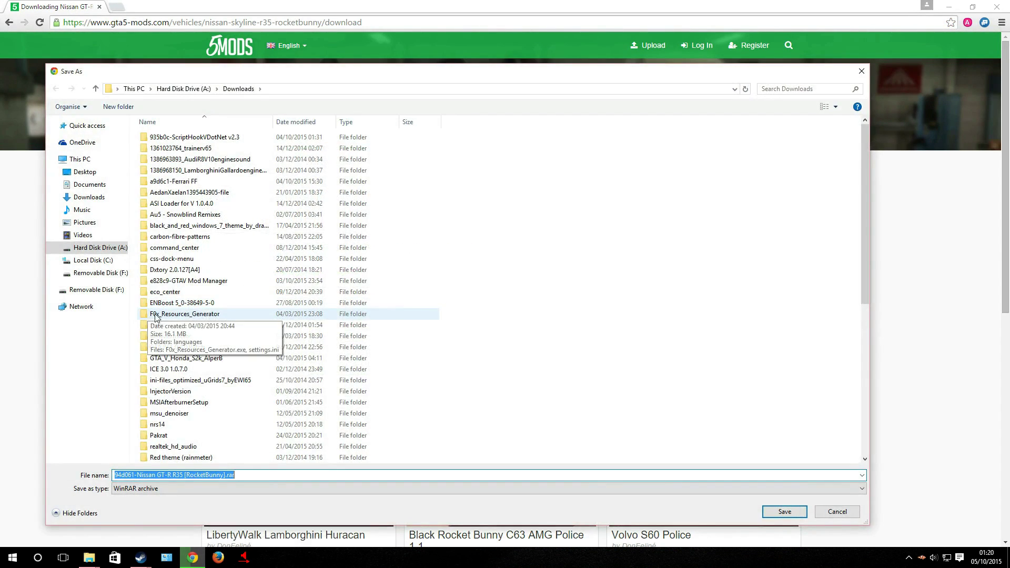
pyautogui.click(137, 476)
pyautogui.moveTo(137, 475); pyautogui.dragTo(114, 475)
pyautogui.press('BackSpace')
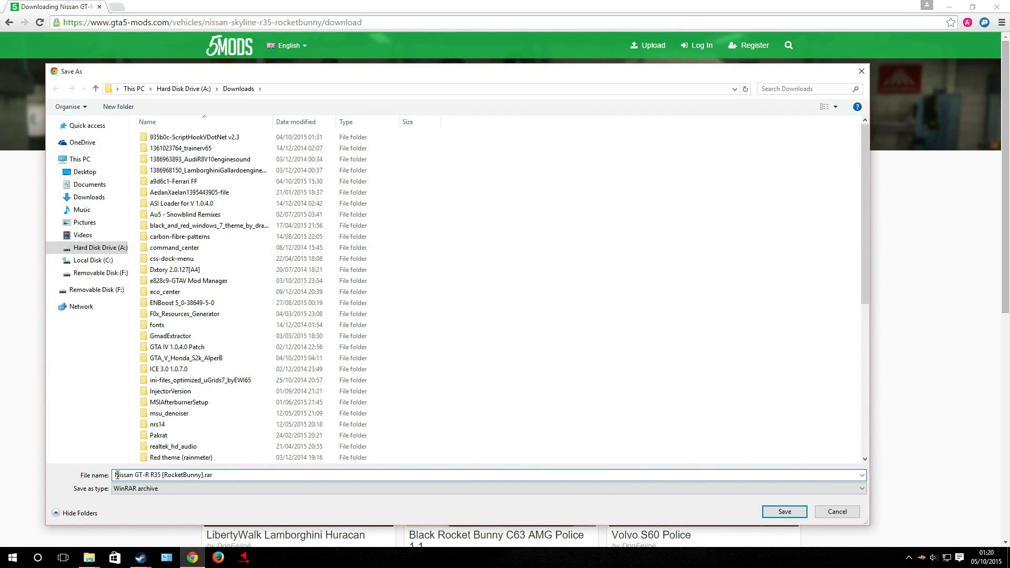
pyautogui.press('Return')
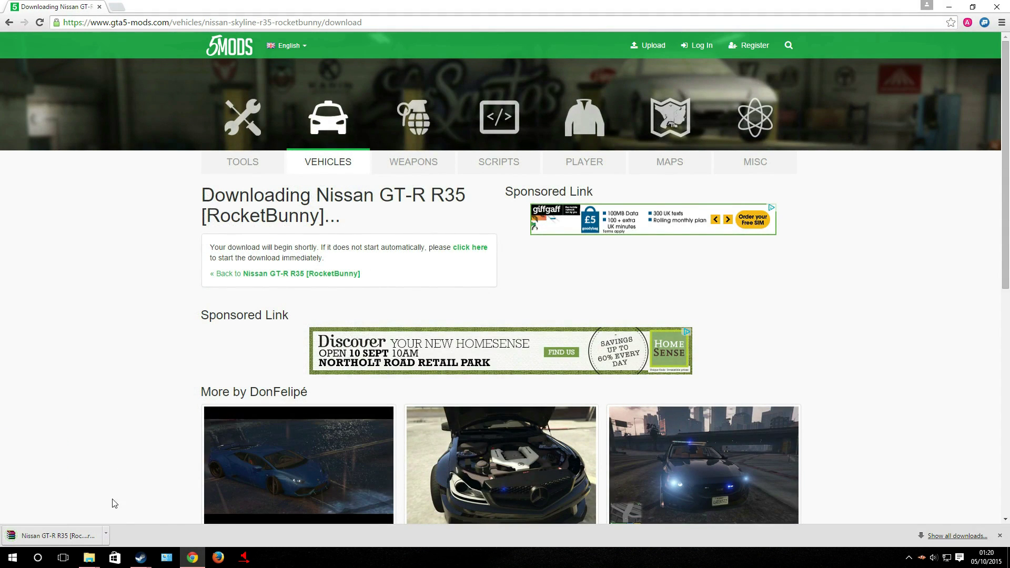
# - Extract the downloaded Nissan GT-R R35 [RocketBunny] archive into its own folder in Downloads and delete the .rar file
pyautogui.click(106, 534)
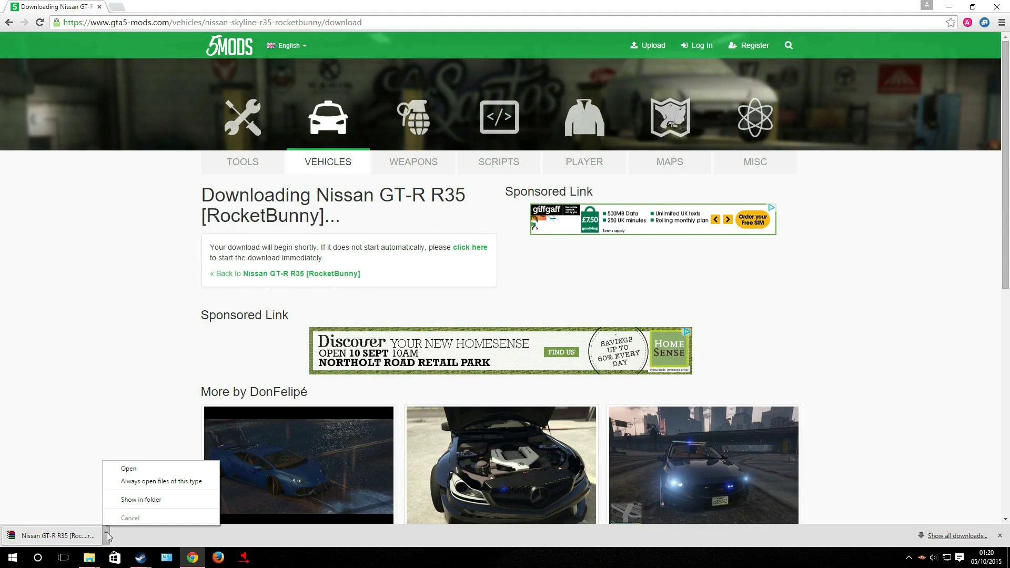
pyautogui.click(117, 499)
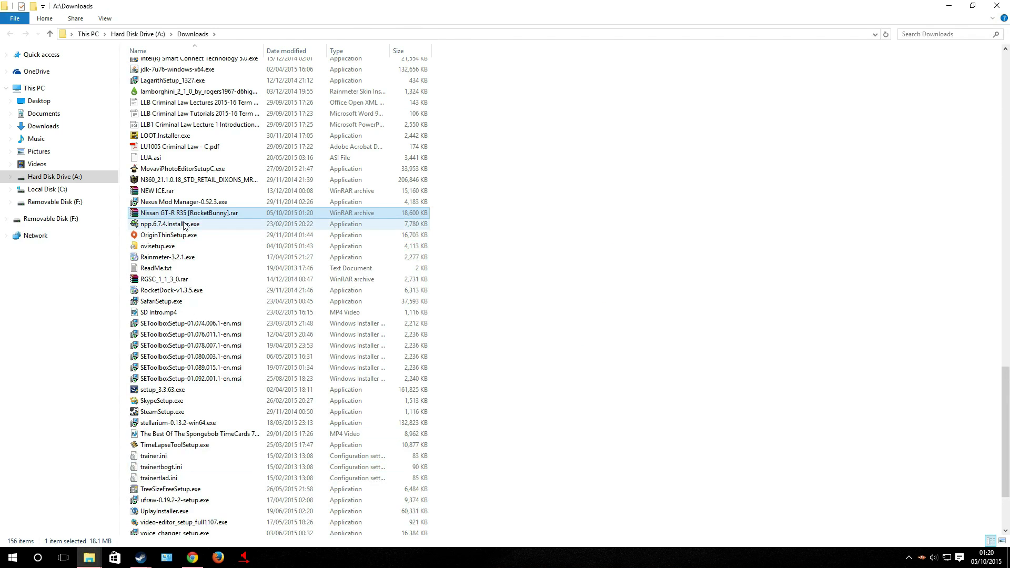
pyautogui.rightClick(188, 216)
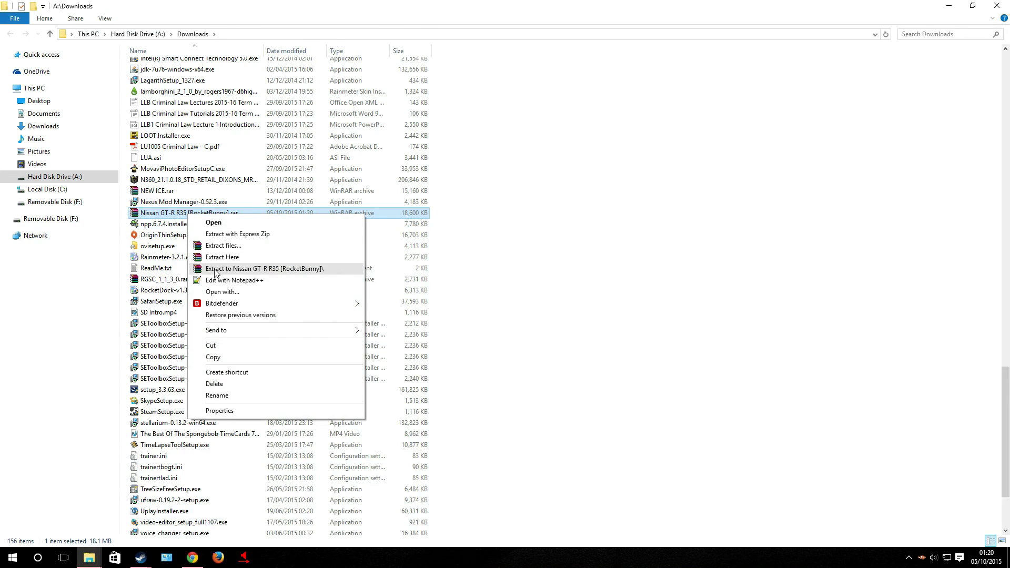
pyautogui.click(214, 269)
pyautogui.rightClick(208, 225)
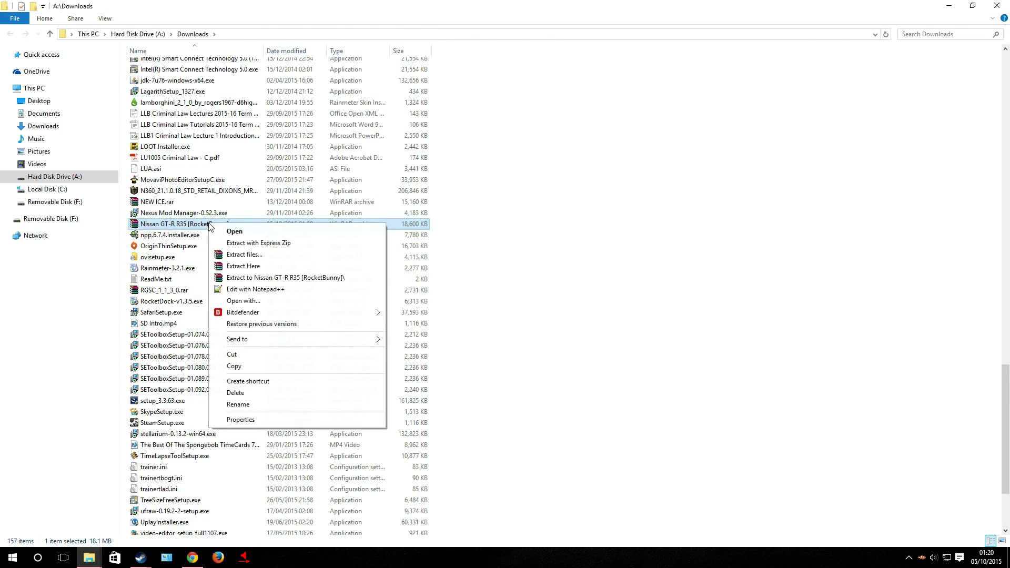
pyautogui.click(234, 393)
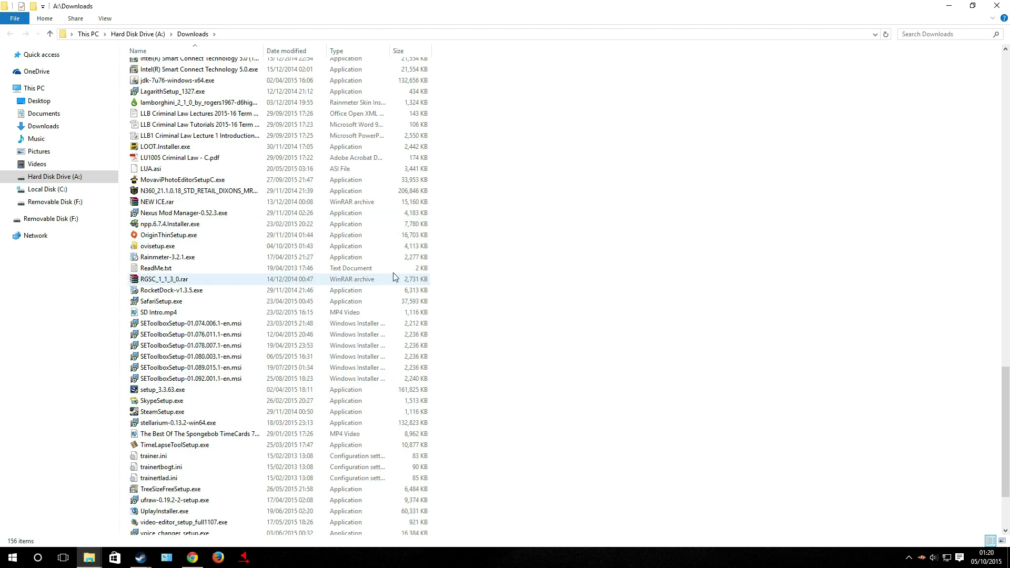
# - Check the Files subfolder inside the extracted Nissan GT-R R35 [RocketBunny] folder and open Readme [Install].txt
pyautogui.scroll(15, 473, 247)
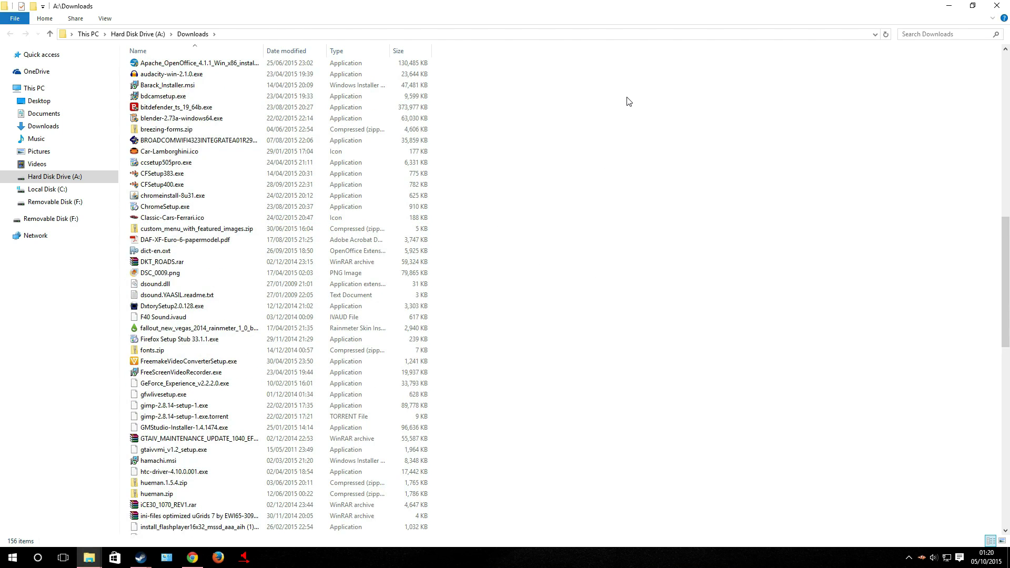
pyautogui.scroll(14, 629, 102)
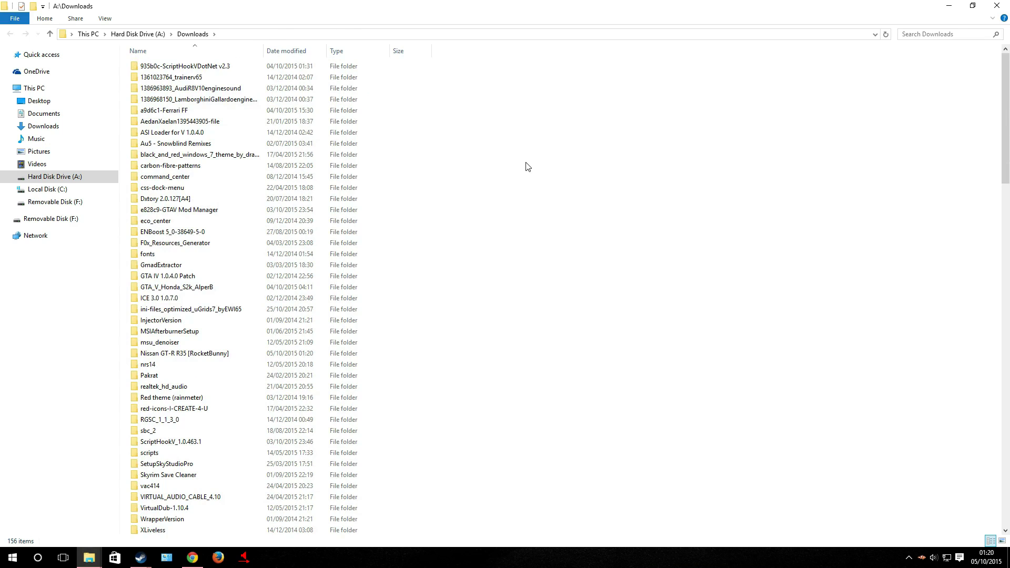
pyautogui.click(201, 358)
pyautogui.doubleClick(202, 355)
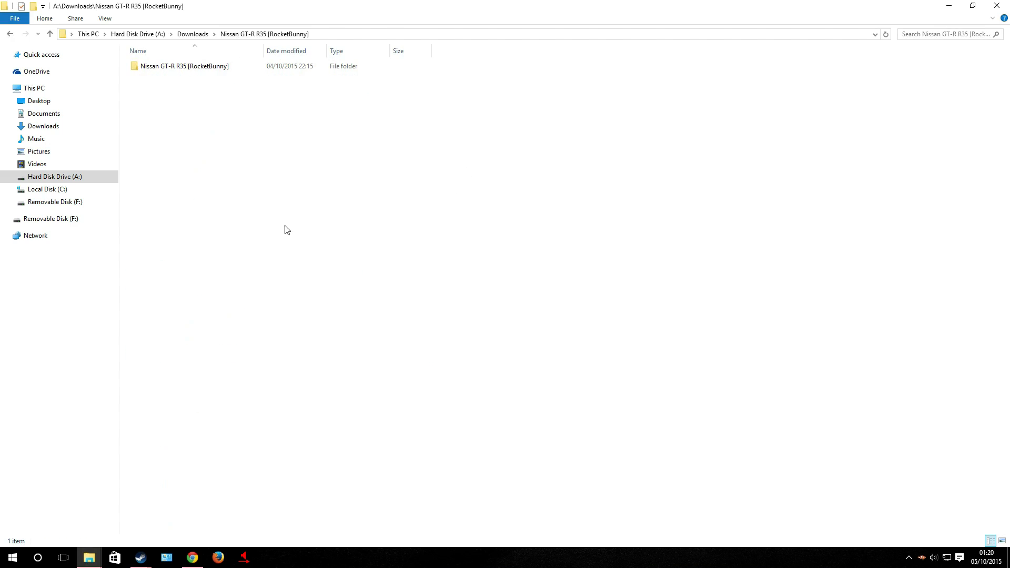
pyautogui.doubleClick(207, 70)
pyautogui.doubleClick(185, 67)
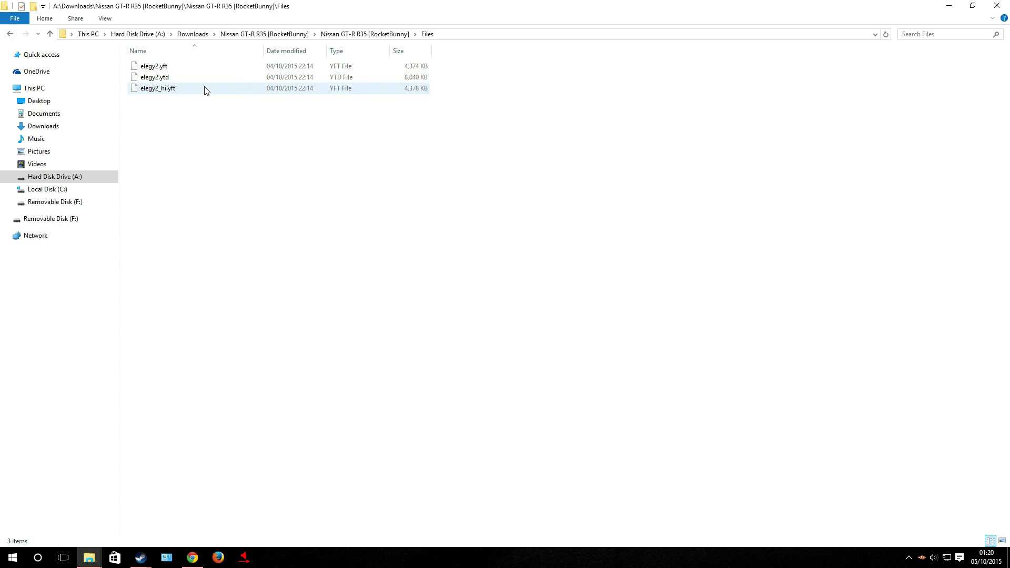
pyautogui.click(10, 34)
pyautogui.doubleClick(157, 87)
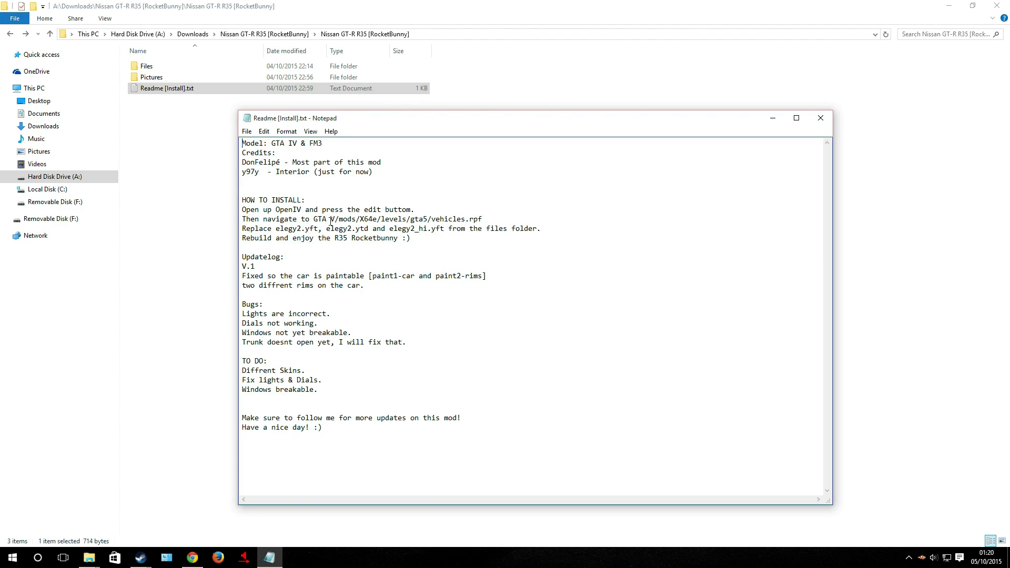
# - Locate x64e.rpf in the Grand Theft Auto V game folder
pyautogui.moveTo(90, 558)
pyautogui.click(198, 511)
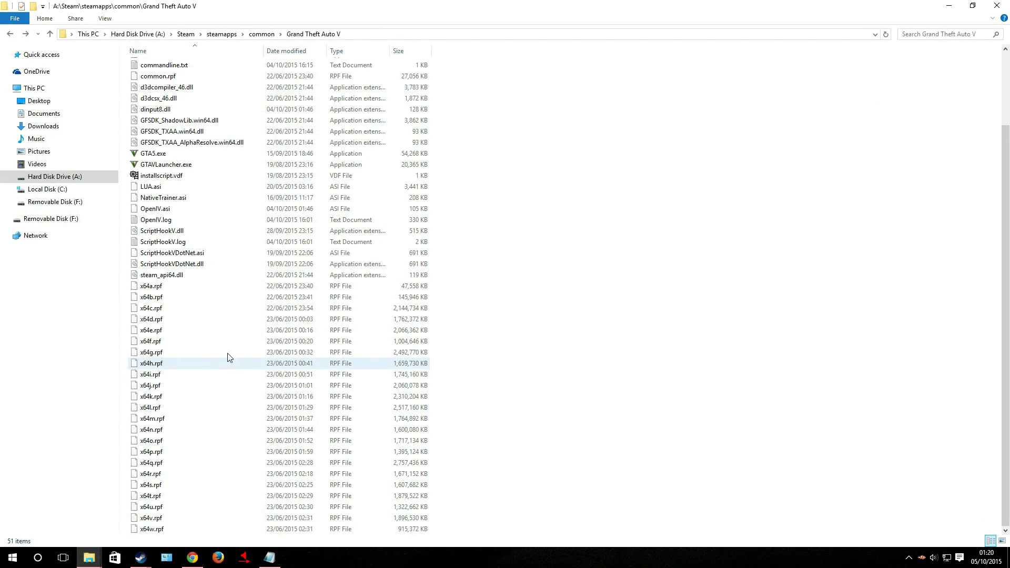
pyautogui.click(179, 331)
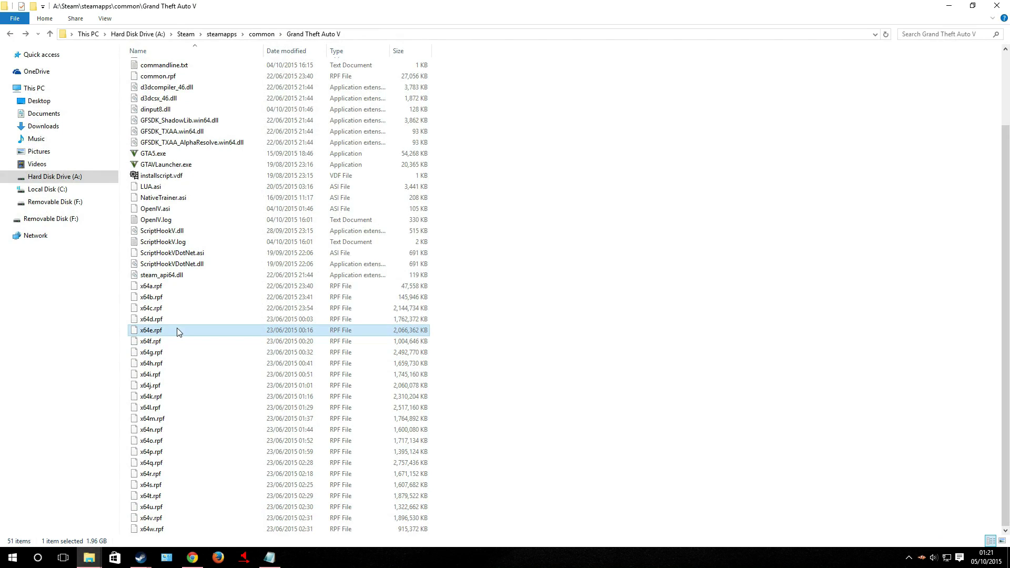
# - Copy x64e.rpf from the GTA V Vanilla BACKUP folder on drive A: into the GTA V RPFs folder
pyautogui.click(90, 558)
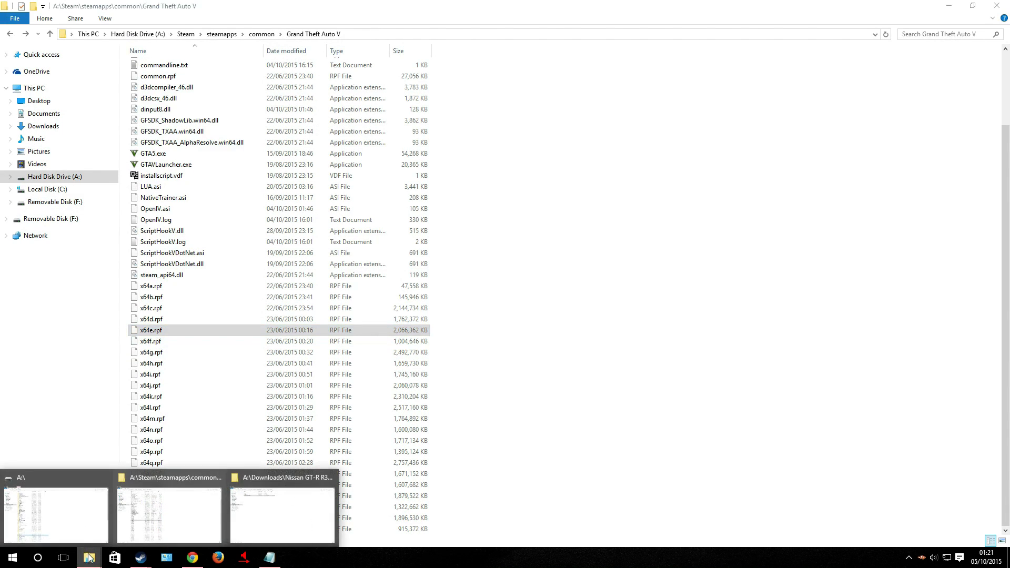
pyautogui.click(56, 518)
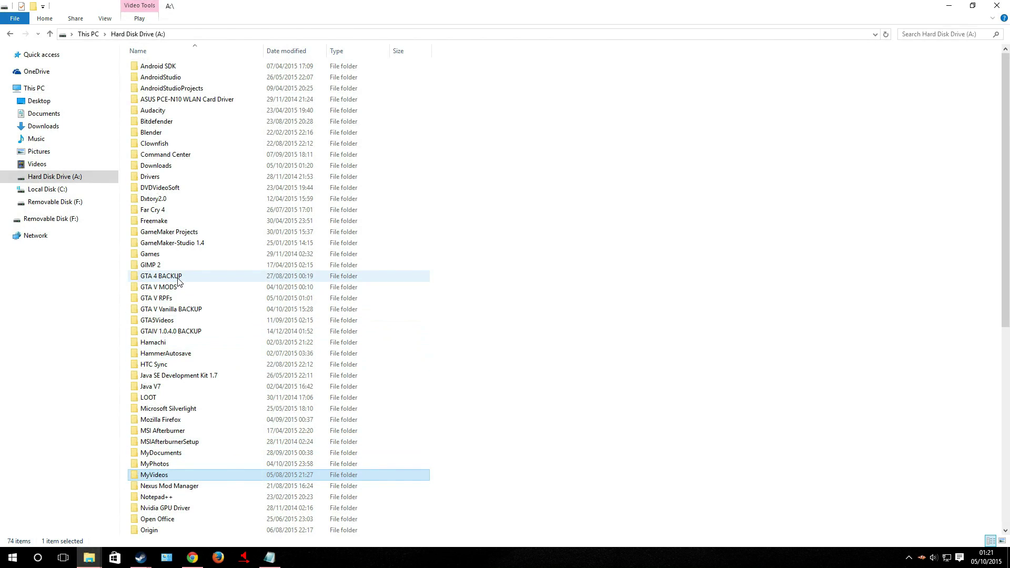
pyautogui.doubleClick(185, 311)
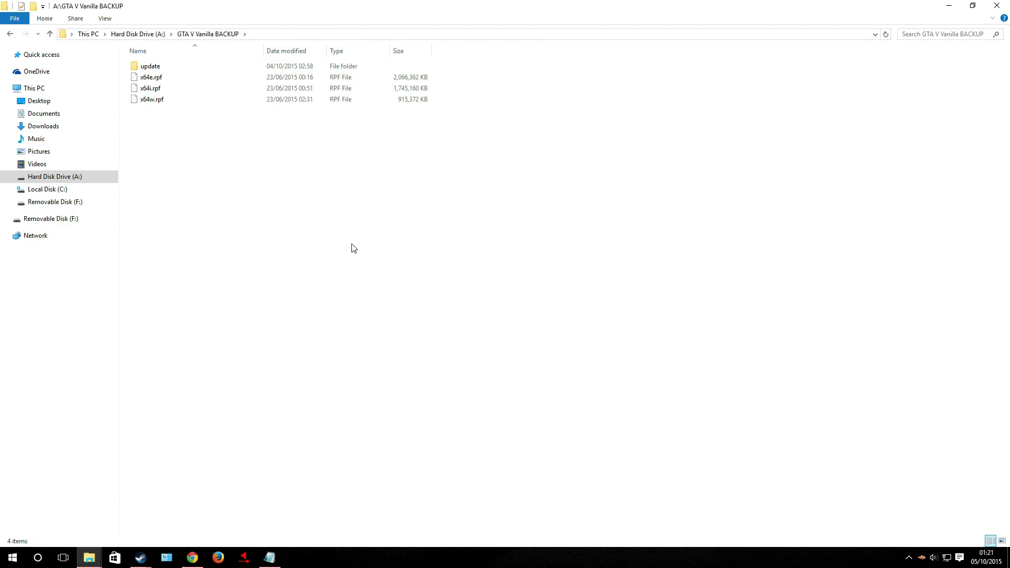
pyautogui.click(289, 82)
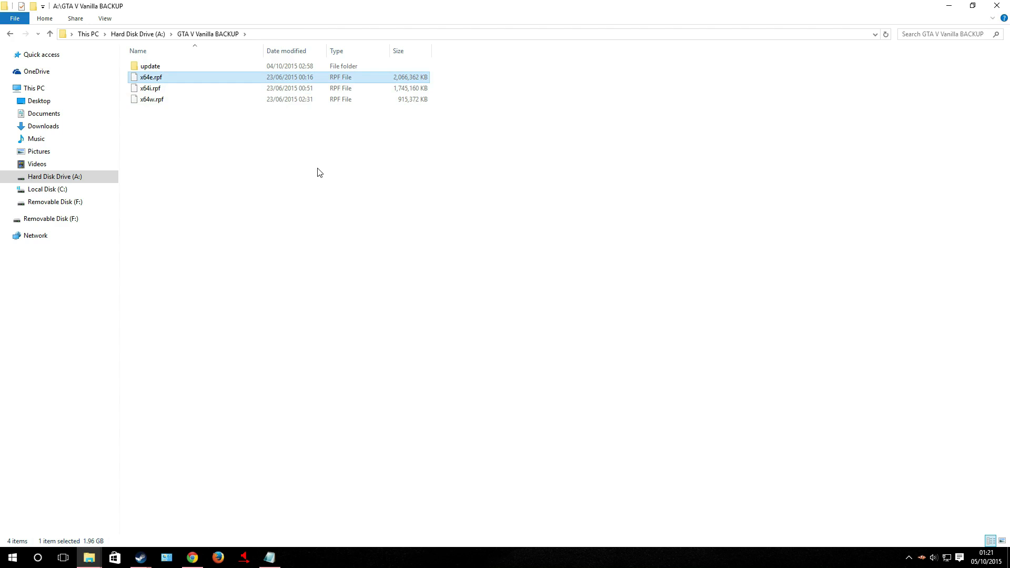
pyautogui.click(139, 35)
pyautogui.doubleClick(201, 300)
pyautogui.hotkey('ctrl', 'v')
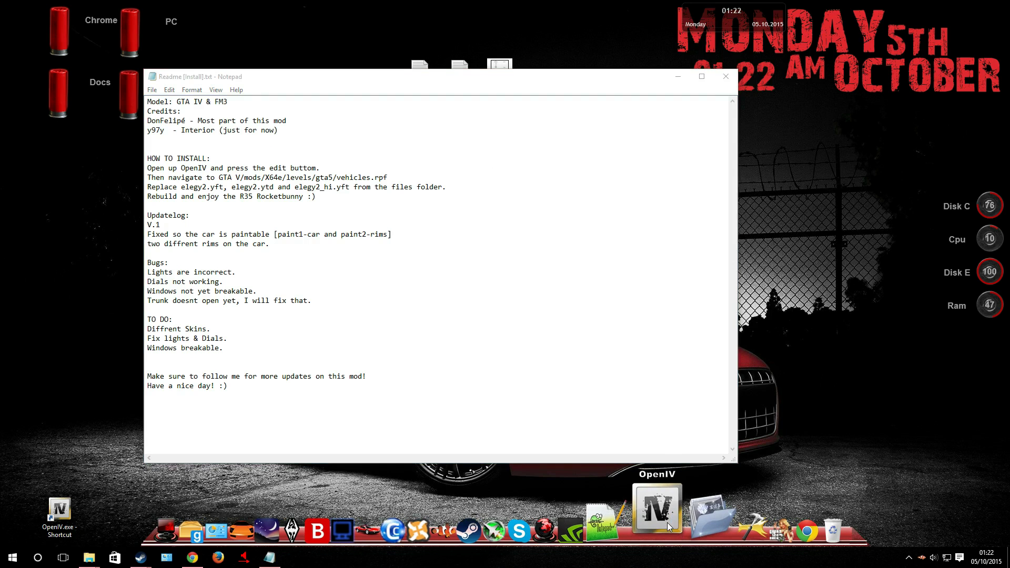
# - Launch OpenIV for the Windows version of Grand Theft Auto V and tile its window side by side with the readme
pyautogui.click(667, 522)
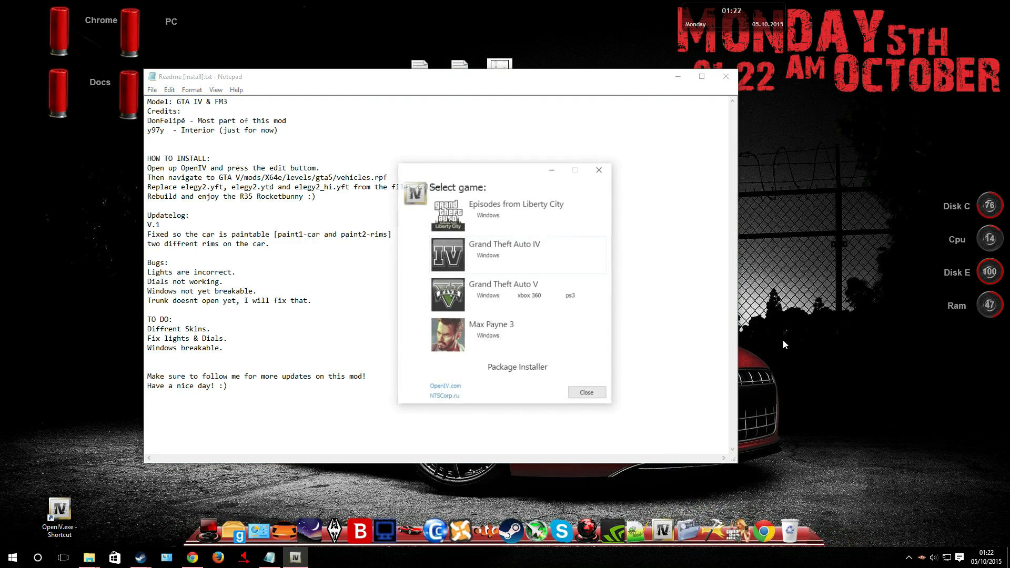
pyautogui.click(488, 295)
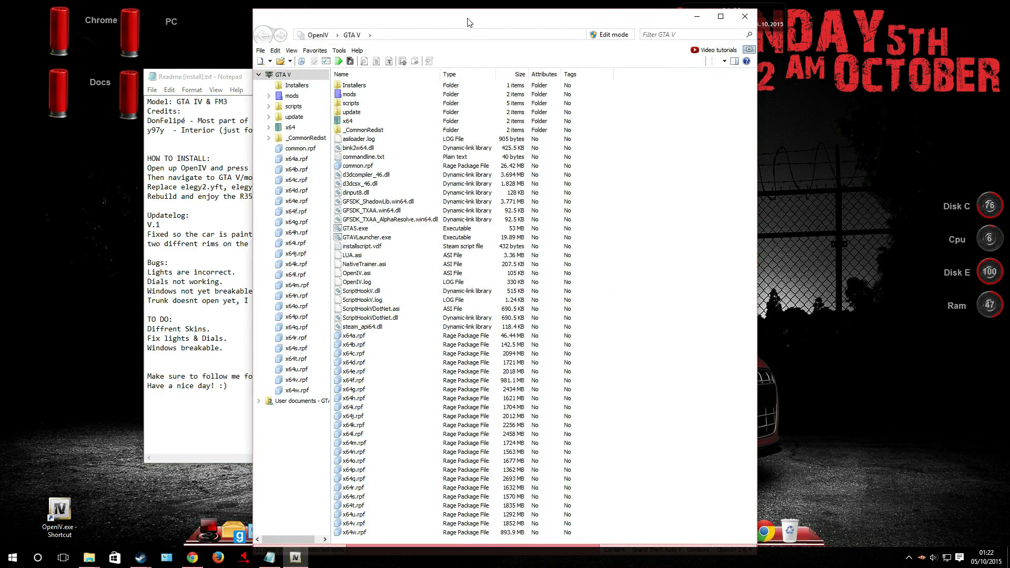
pyautogui.moveTo(468, 16); pyautogui.dragTo(1, 211)
pyautogui.click(614, 142)
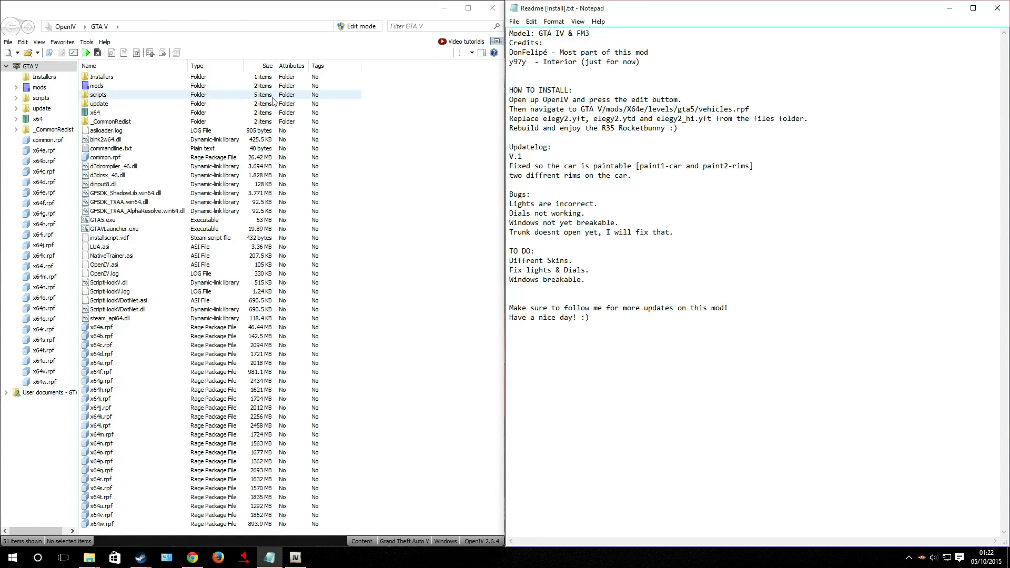
# - Open the x64e.rpf archive from the GTA V RPFs folder on drive A: in OpenIV
pyautogui.click(28, 53)
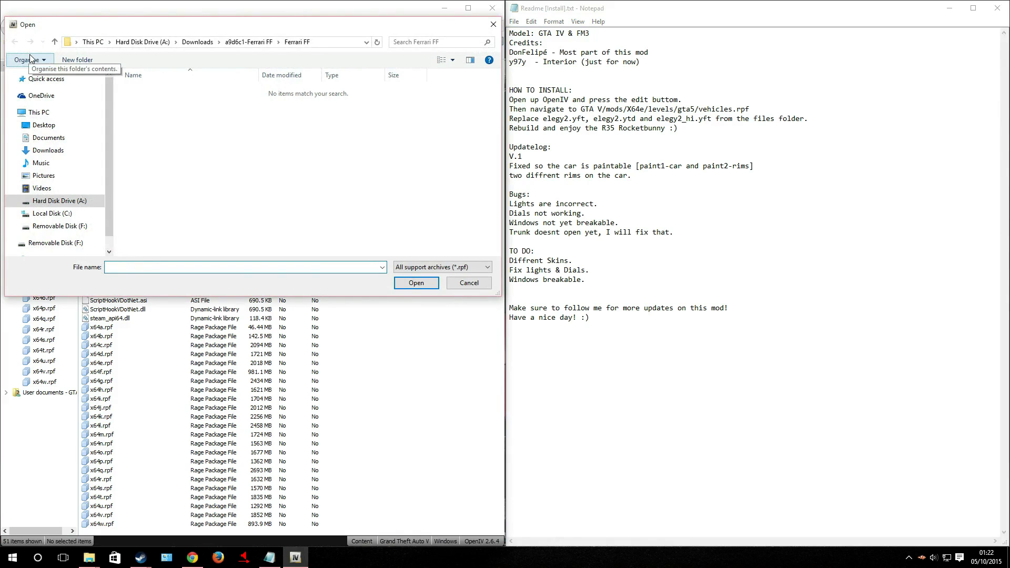
pyautogui.click(142, 42)
pyautogui.scroll(-3, 189, 173)
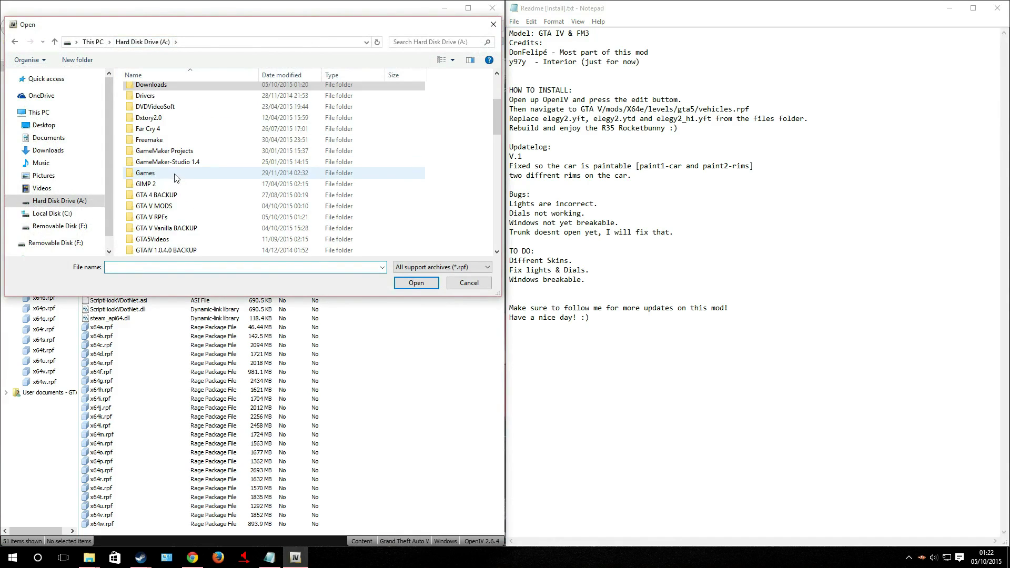
pyautogui.doubleClick(174, 217)
pyautogui.click(169, 94)
pyautogui.click(416, 283)
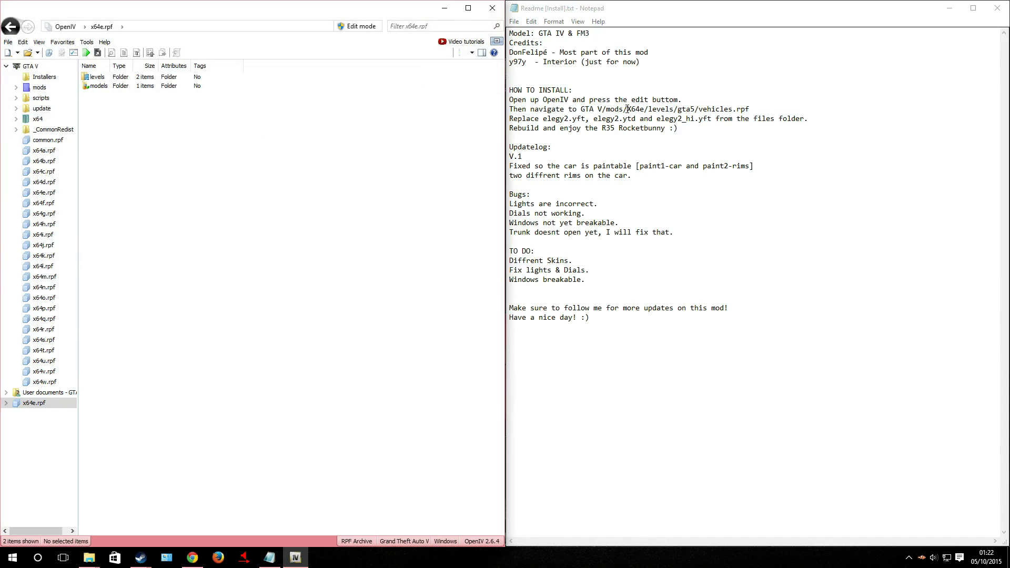
# - Following the readme's path, open levels/gta5/vehicles.rpf inside the x64e.rpf archive
pyautogui.moveTo(647, 109); pyautogui.dragTo(708, 109)
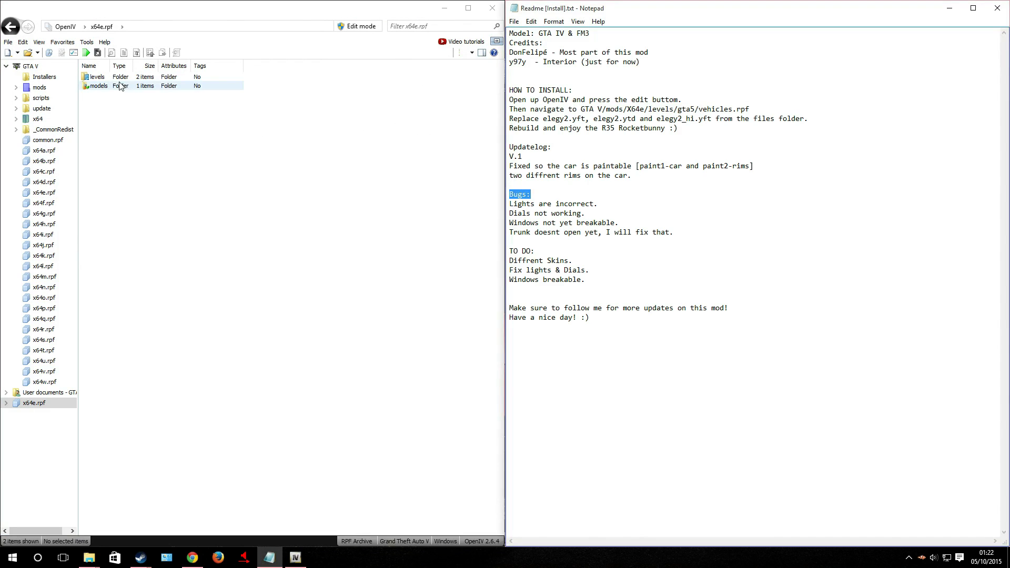
pyautogui.doubleClick(116, 79)
pyautogui.doubleClick(115, 85)
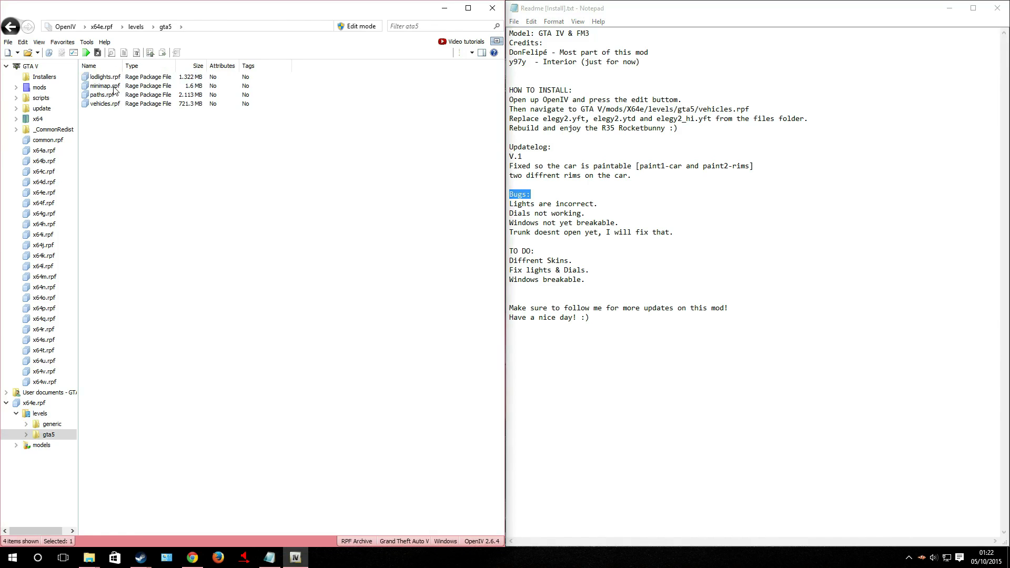
pyautogui.doubleClick(108, 103)
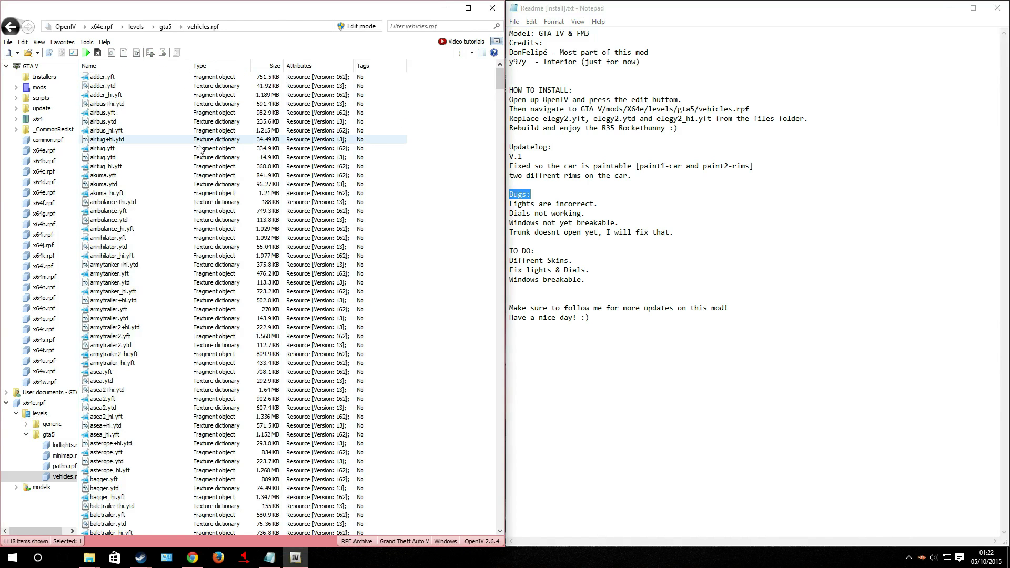
pyautogui.scroll(-2, 389, 234)
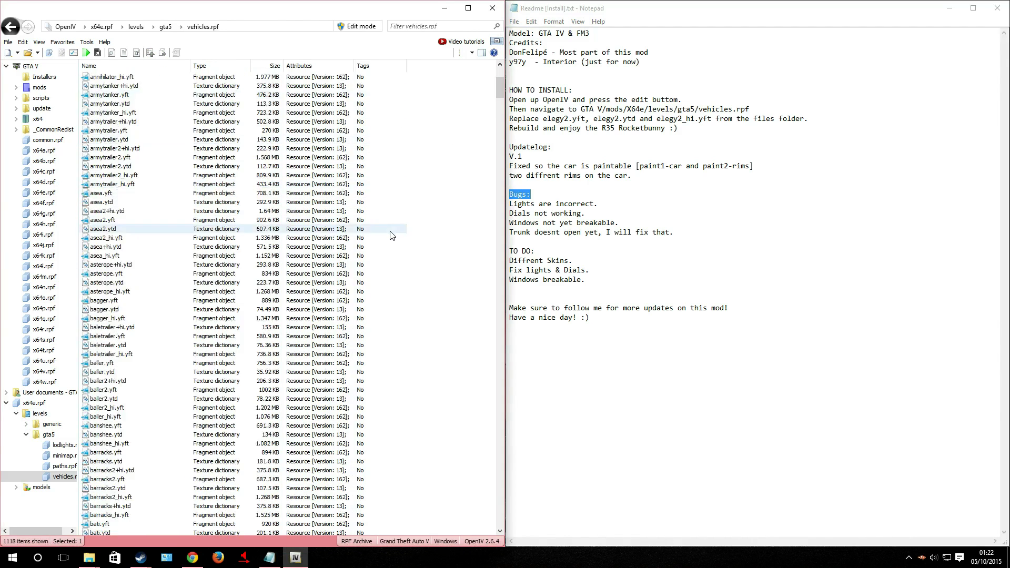
pyautogui.scroll(2, 391, 236)
# - Copy elegy2.yft, elegy2.ytd and elegy2_hi.yft from the Nissan GT-R R35 [RocketBunny] mod's Files folder to the Desktop
pyautogui.moveTo(91, 562)
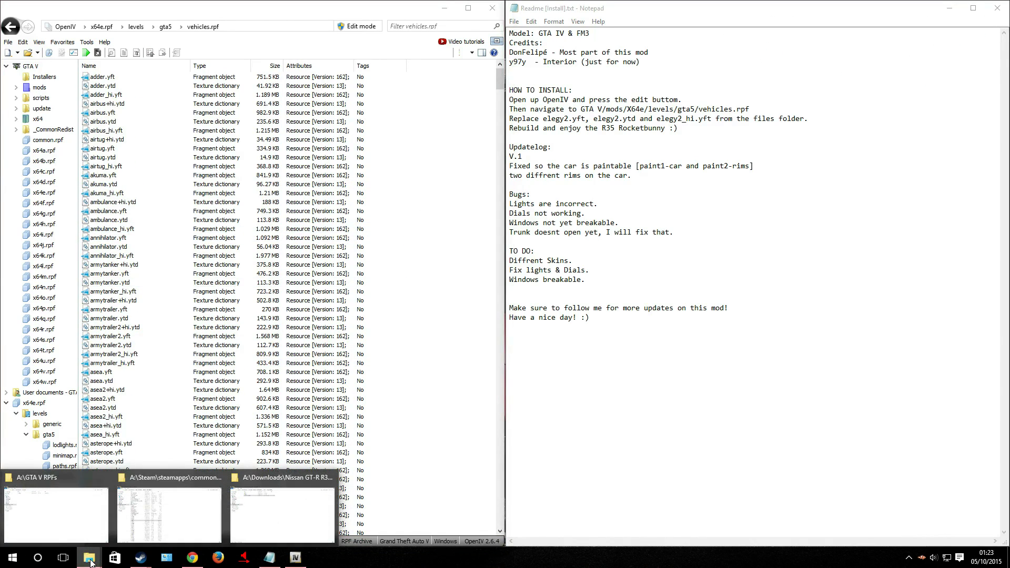
pyautogui.click(267, 514)
pyautogui.click(273, 131)
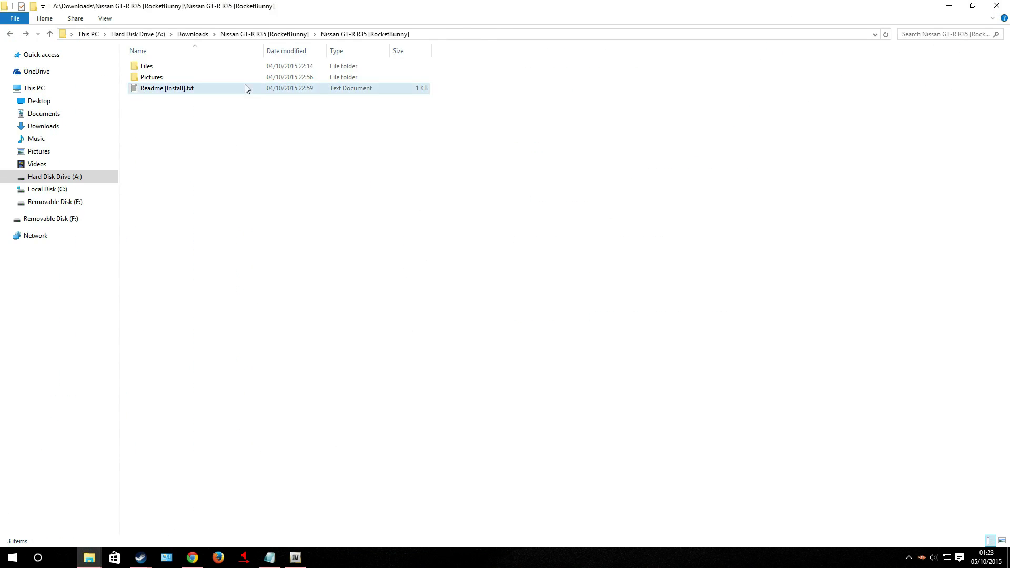
pyautogui.doubleClick(185, 70)
pyautogui.moveTo(193, 117); pyautogui.dragTo(167, 64)
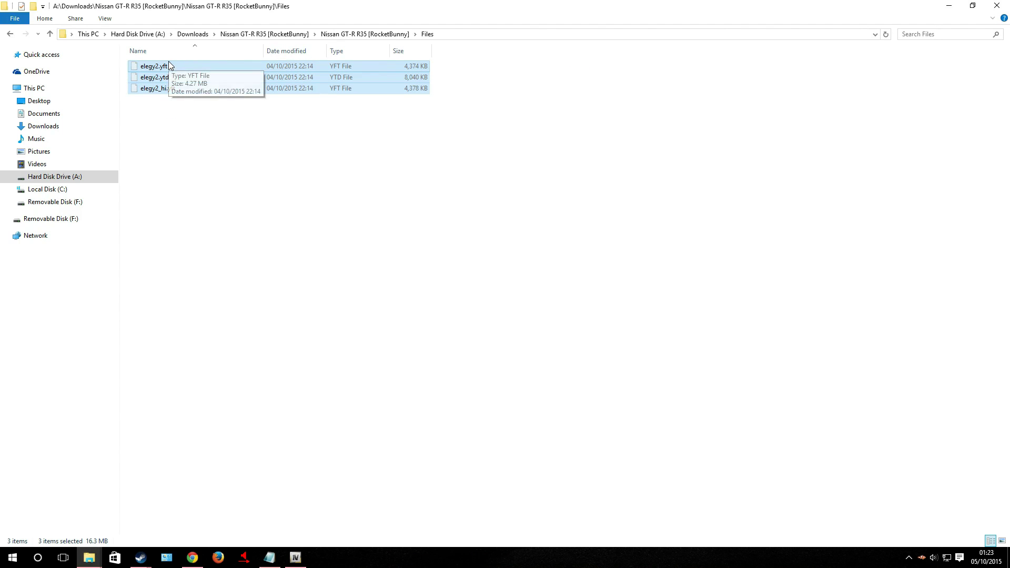
pyautogui.click(55, 104)
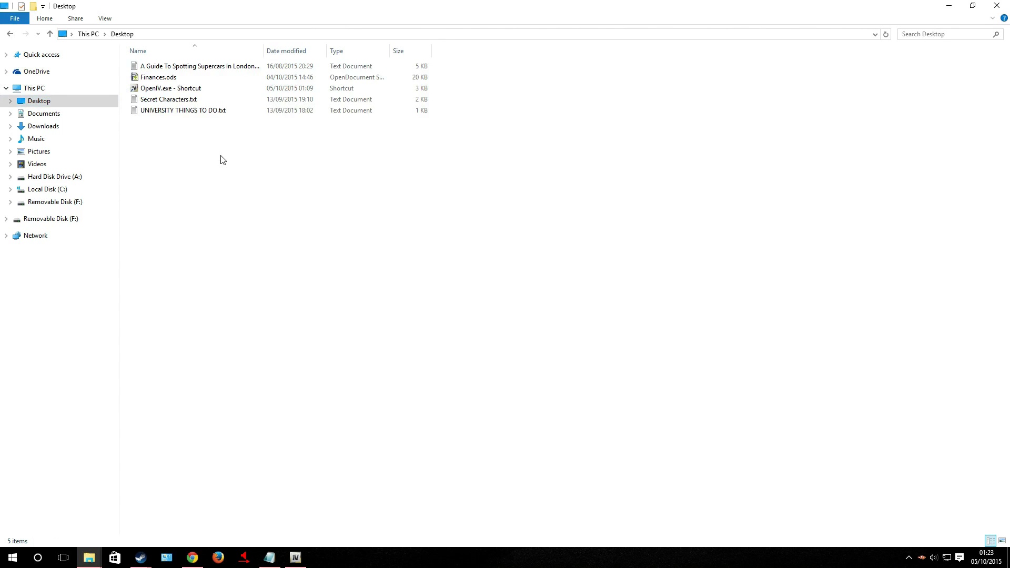
pyautogui.hotkey('ctrl', 'v')
# - Return to vehicles.rpf in OpenIV and enable edit mode, agreeing to automatic saving of changes
pyautogui.hotkey('alt', 'Tab')
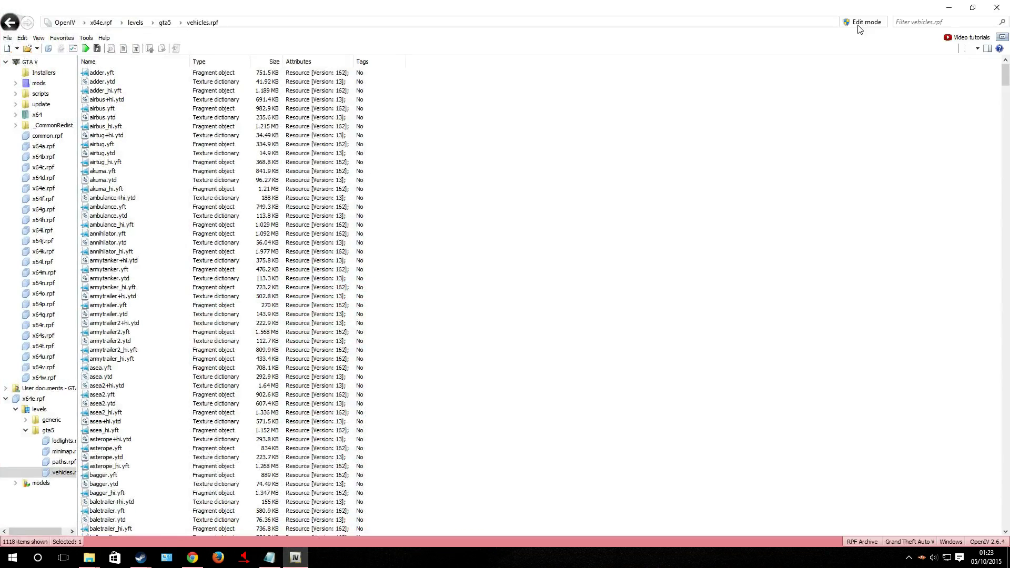
pyautogui.click(860, 23)
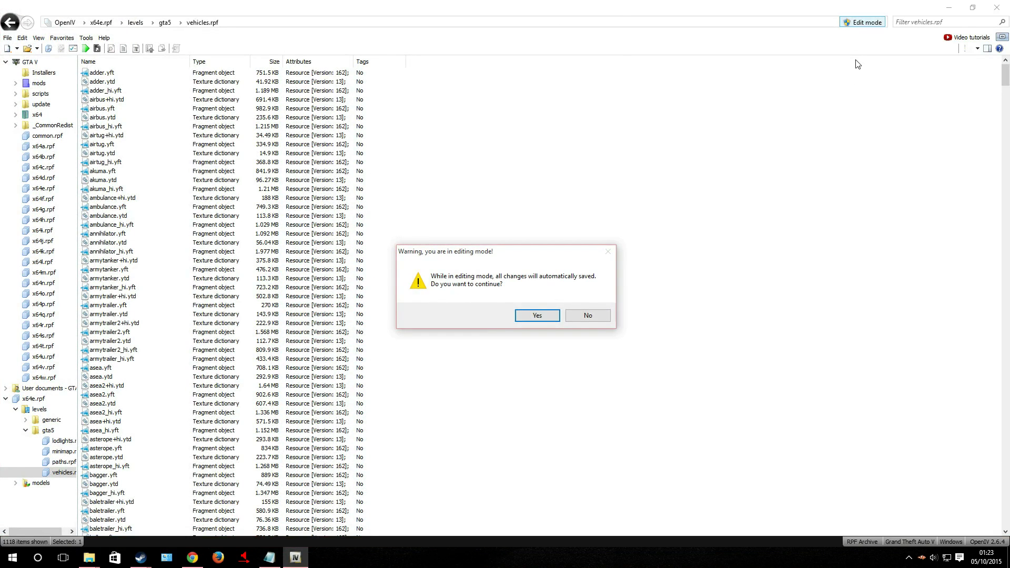
pyautogui.click(538, 320)
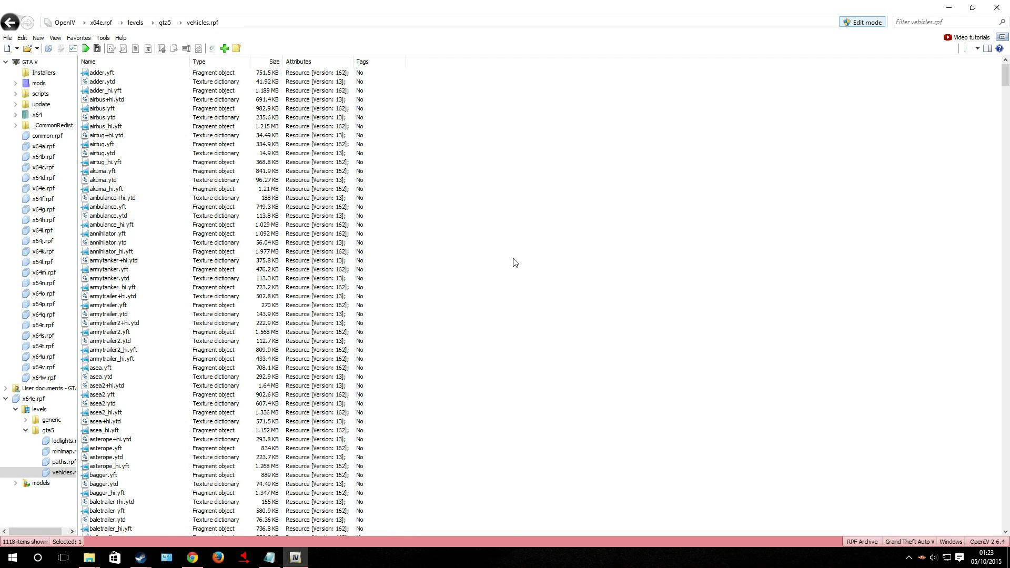
# - Add elegy2.yft, elegy2.ytd and elegy2_hi.yft from the Desktop to the vehicles.rpf archive
pyautogui.rightClick(536, 237)
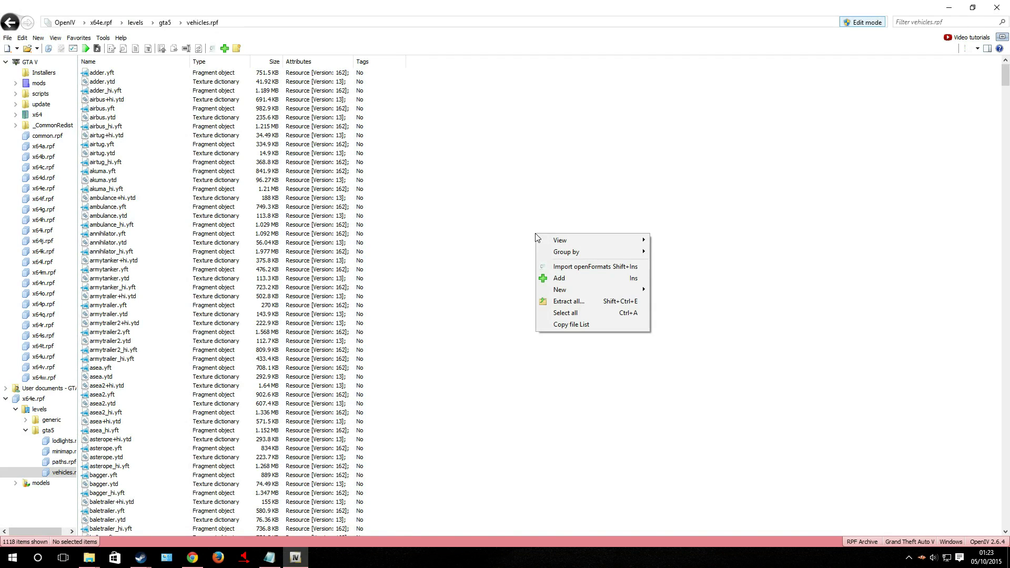
pyautogui.click(542, 279)
pyautogui.click(45, 121)
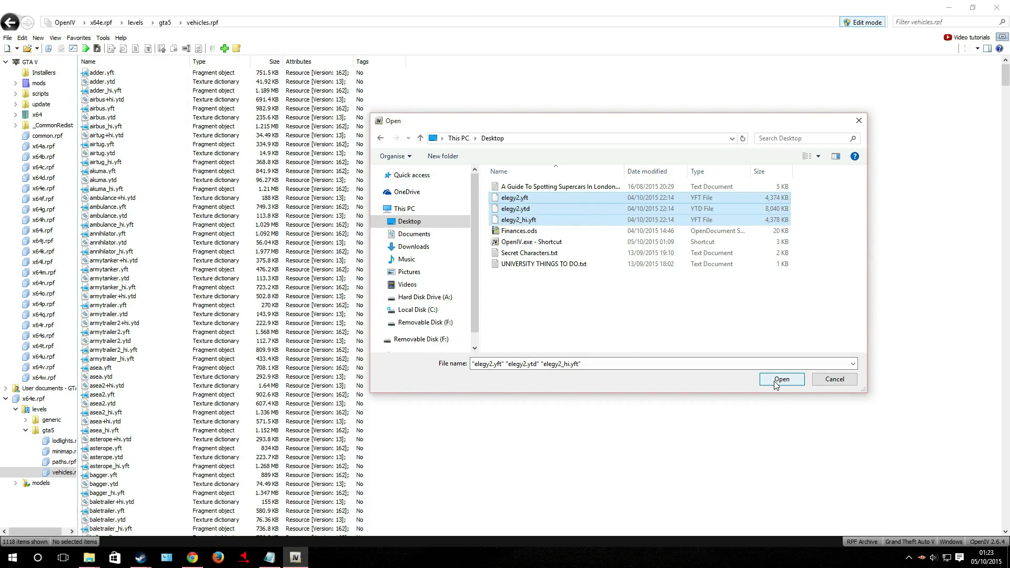
pyautogui.click(782, 442)
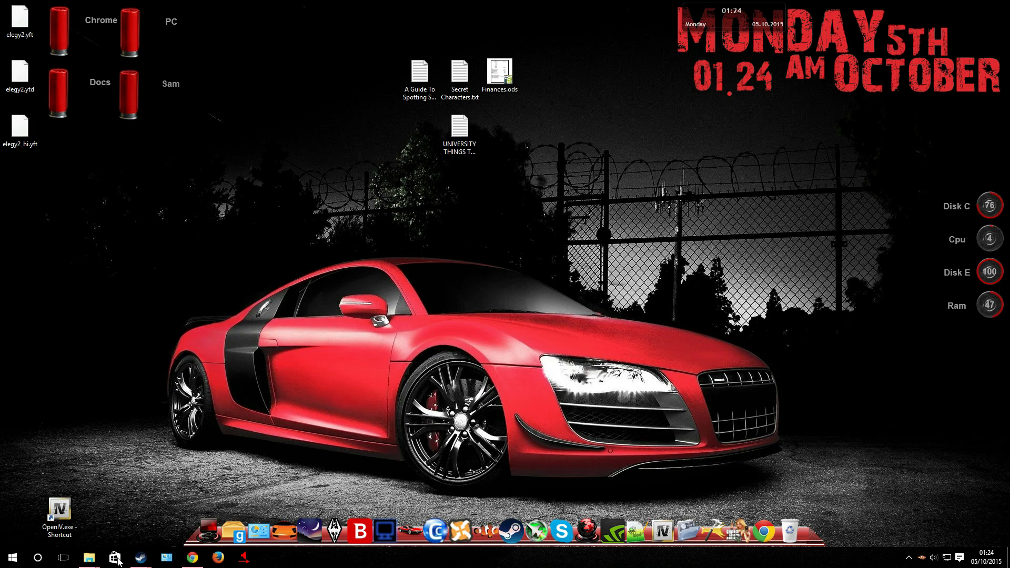
# - Examine x64e.rpf in the GTA V RPFs folder on drive A:, checking its modification date
pyautogui.click(58, 508)
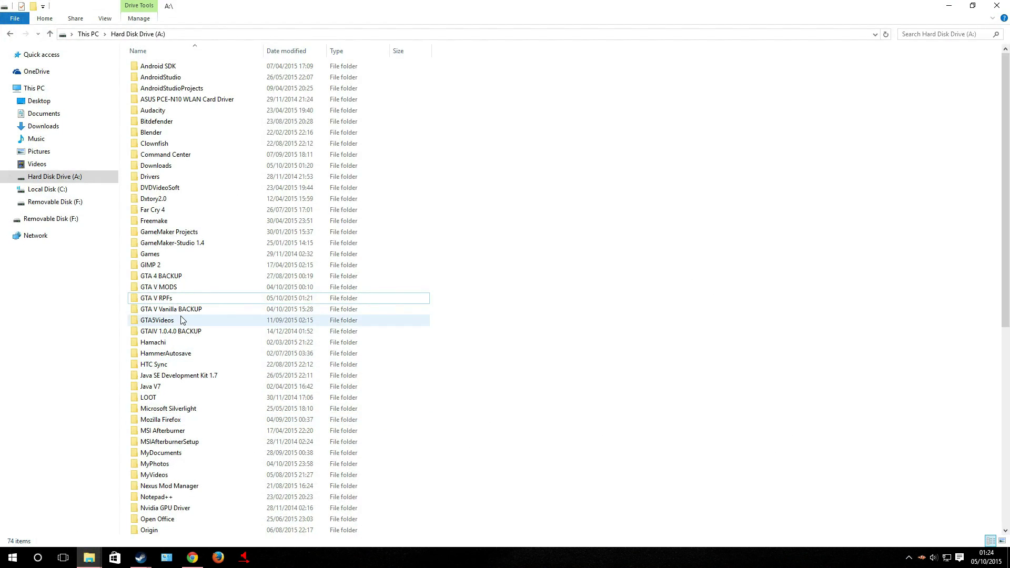
pyautogui.doubleClick(174, 302)
pyautogui.click(279, 69)
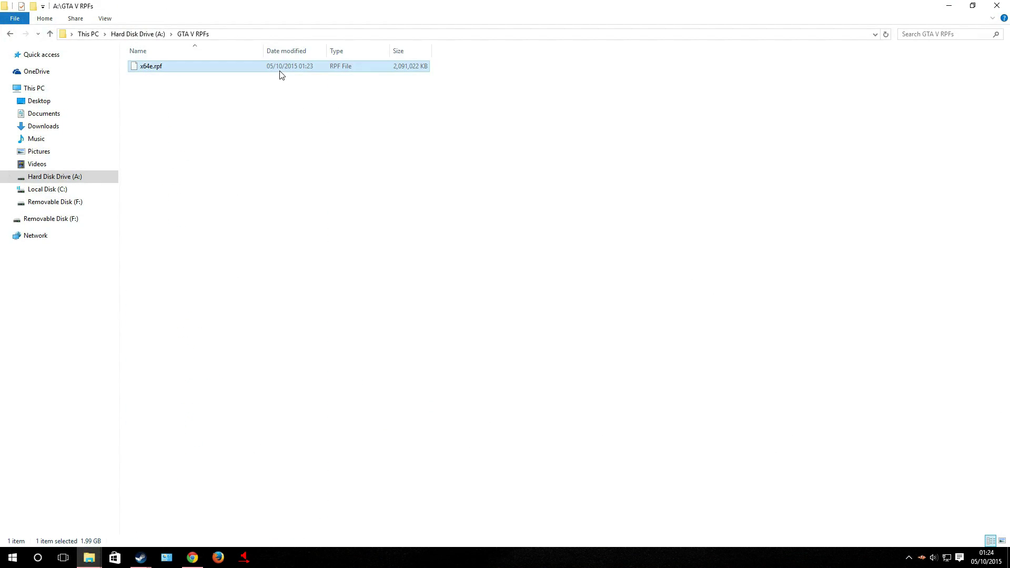
pyautogui.click(385, 126)
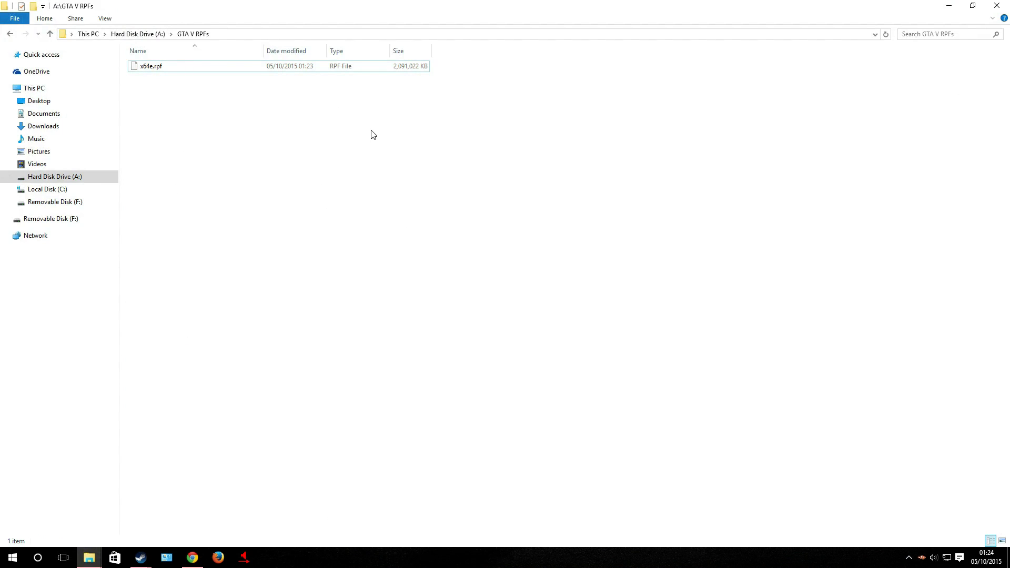
pyautogui.click(948, 6)
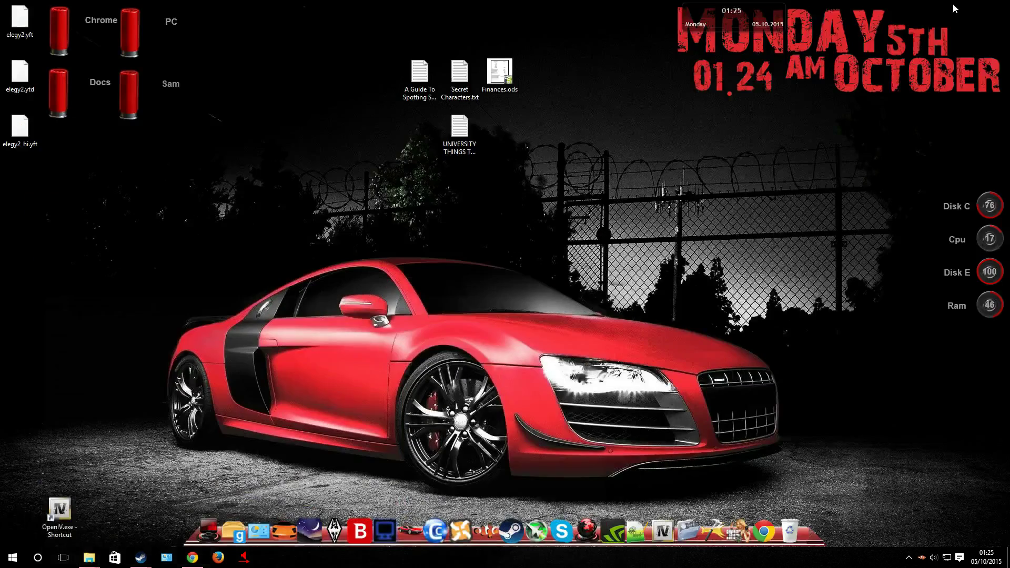
# - Launch GTA V Mod Manager and start importing a modded RPF, choosing x64e.rpf from A:\GTA V RPFs as the modded file
pyautogui.click(739, 530)
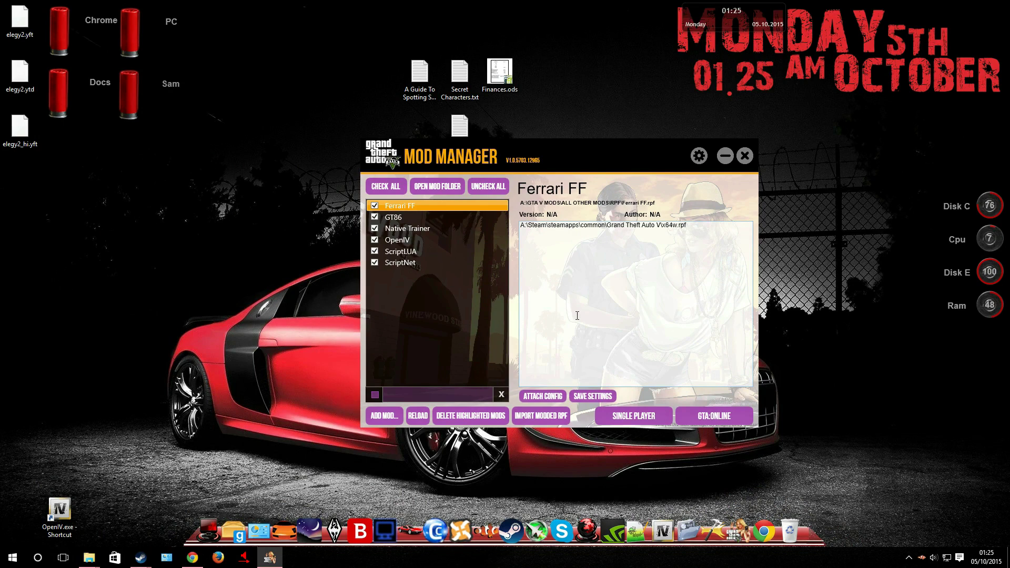
pyautogui.click(540, 417)
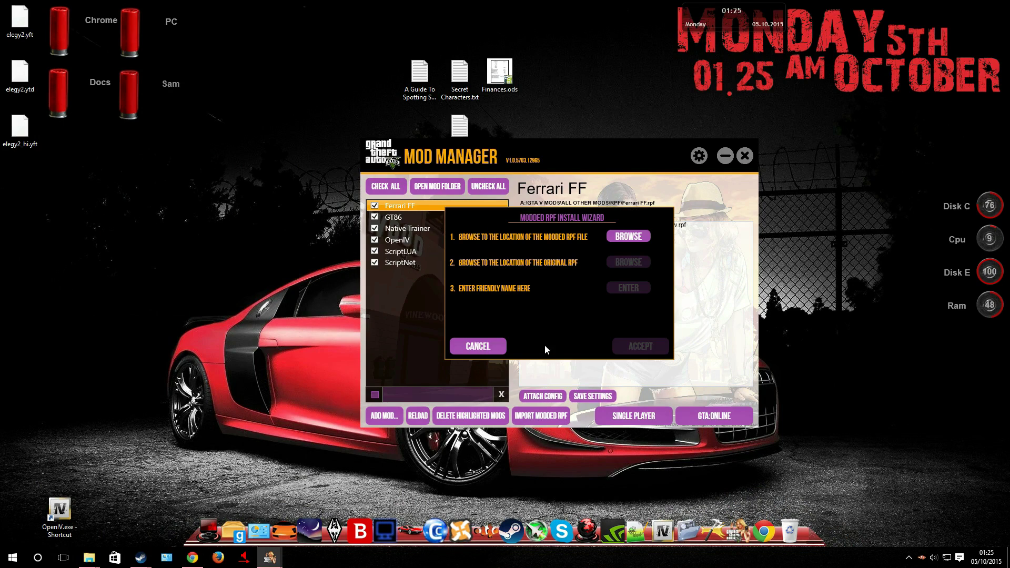
pyautogui.click(622, 238)
pyautogui.scroll(-3, 605, 368)
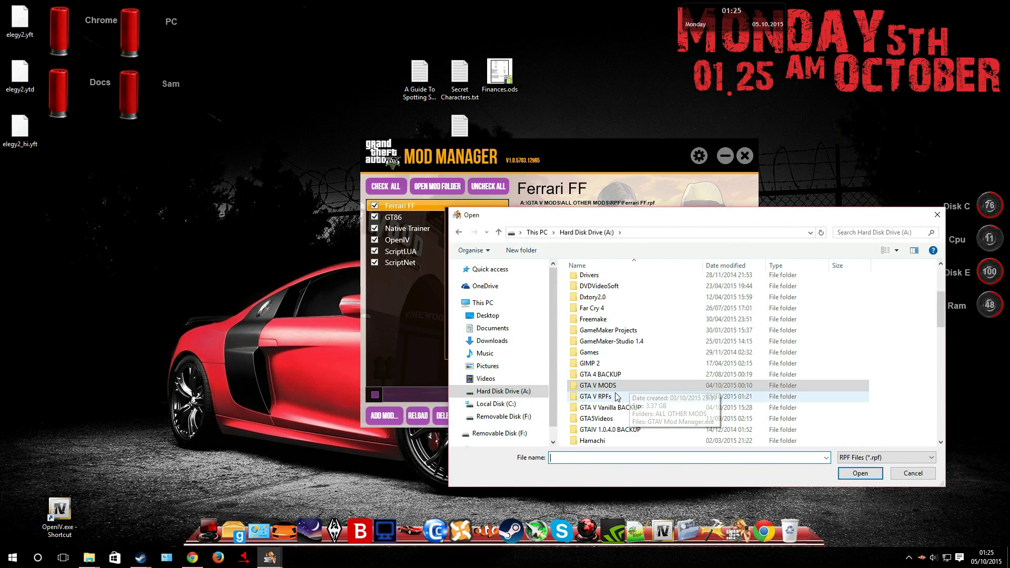
pyautogui.doubleClick(606, 396)
pyautogui.click(595, 284)
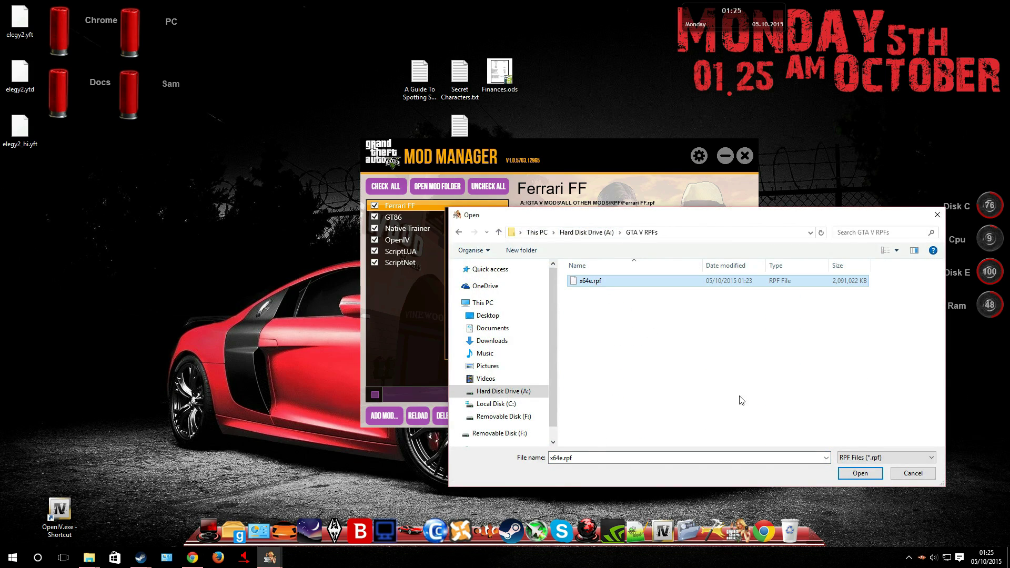
pyautogui.click(858, 474)
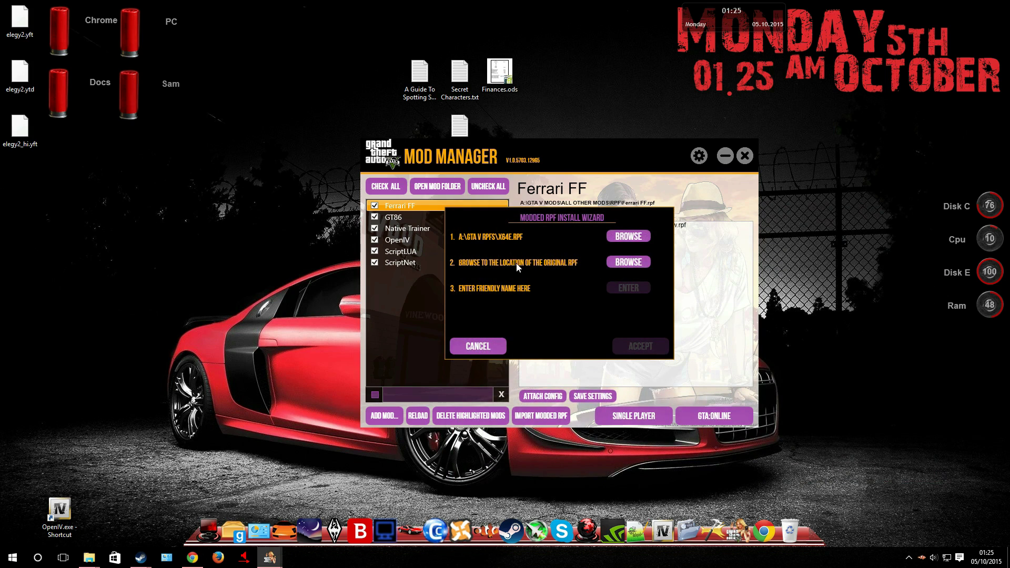
# - Set the original RPF to x64e.rpf in the Steam Grand Theft Auto V game folder
pyautogui.click(624, 263)
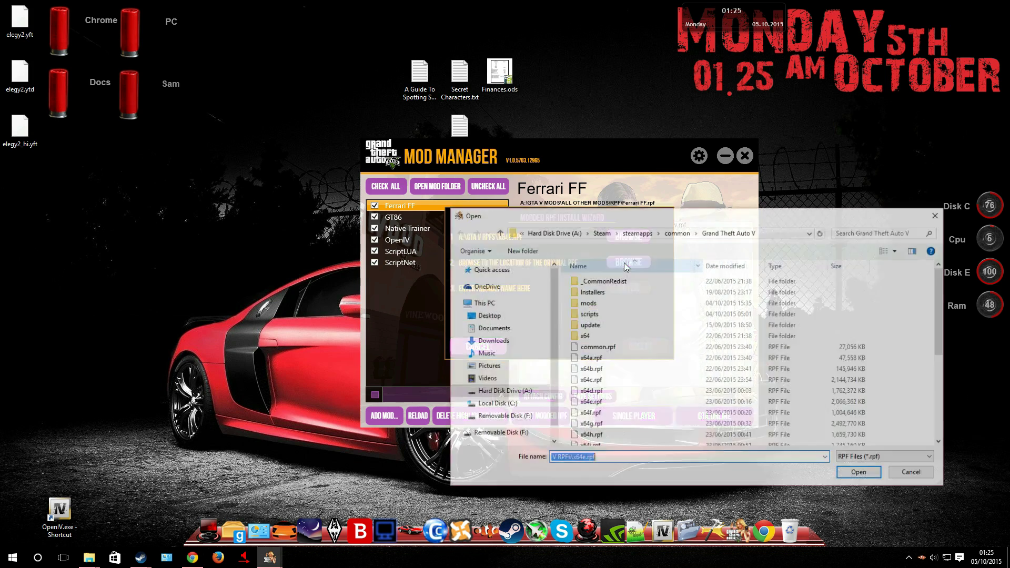
pyautogui.click(609, 403)
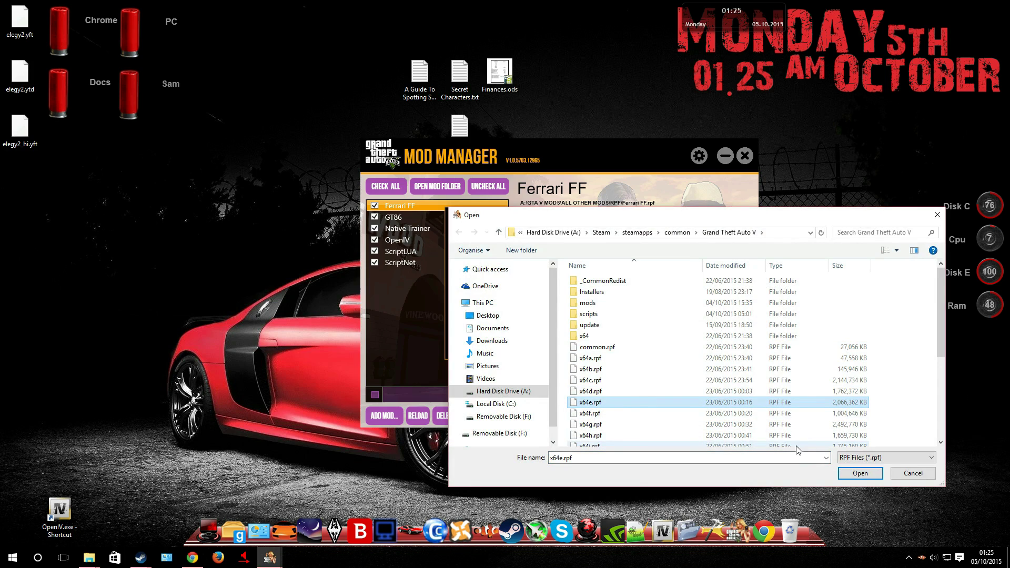
pyautogui.click(860, 474)
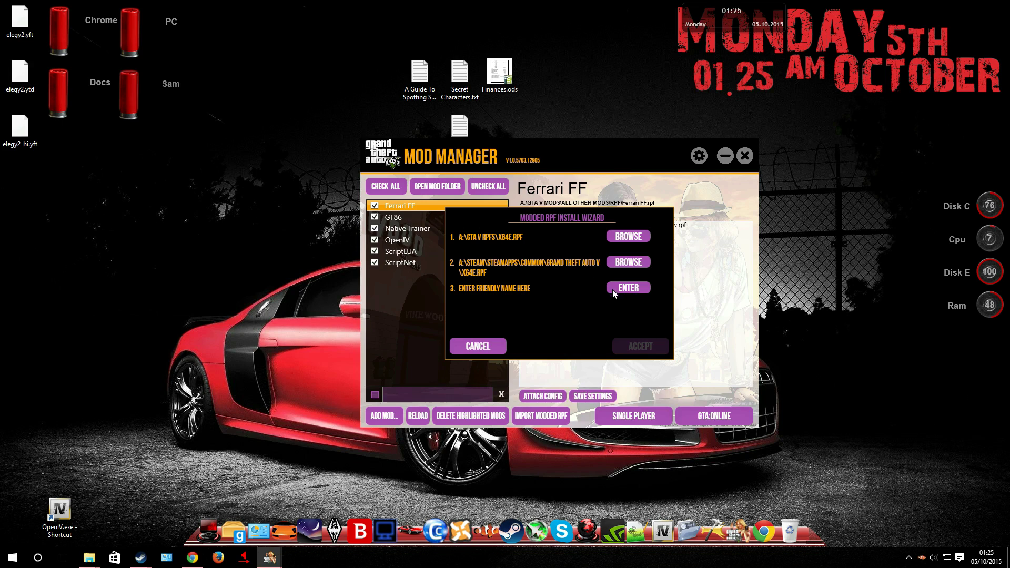
# - Give the modded RPF the friendly name "R35 Rocket Bunny" and accept the import
pyautogui.click(628, 287)
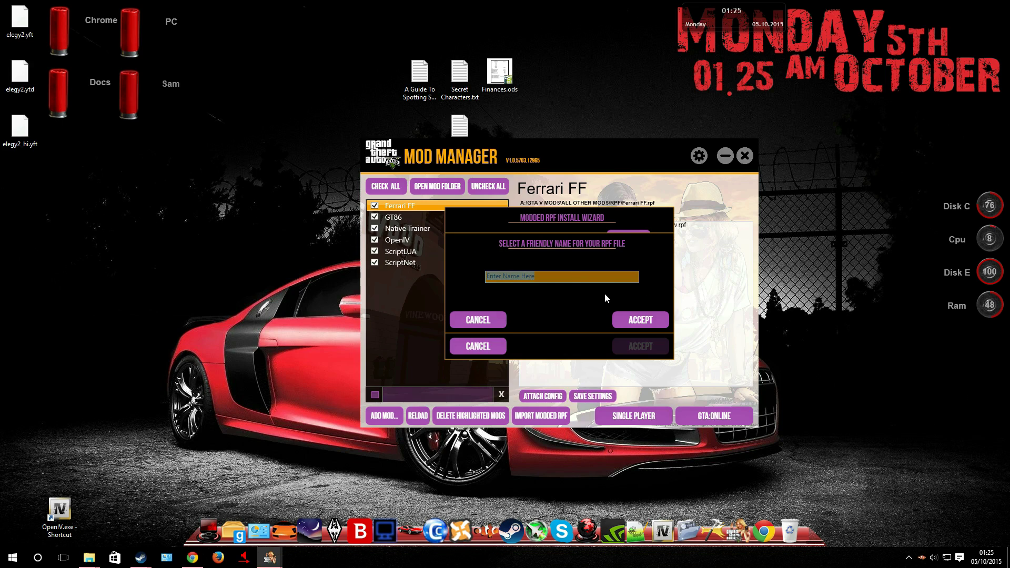
pyautogui.write('R35 Rocket Bunny')
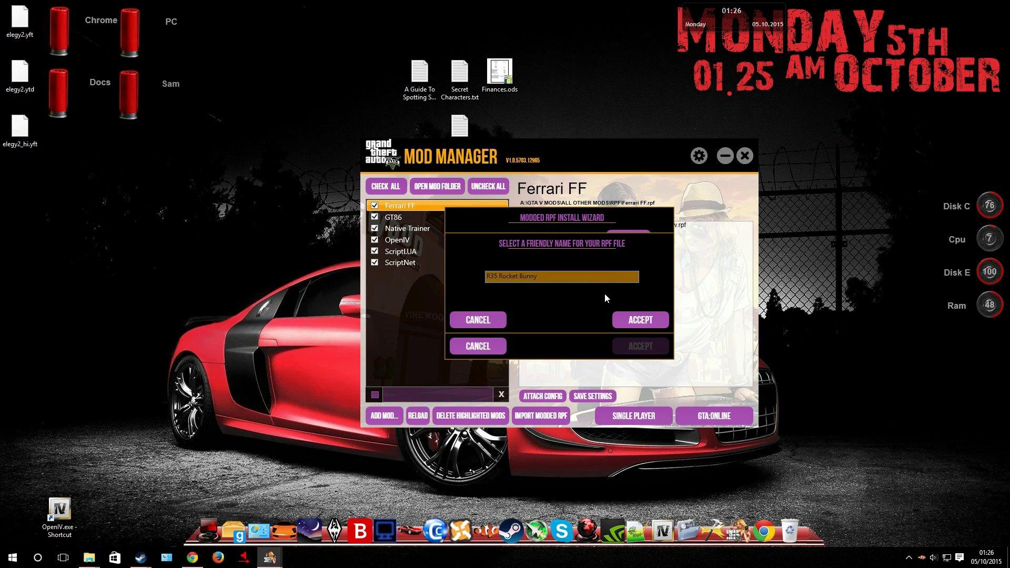
pyautogui.click(639, 320)
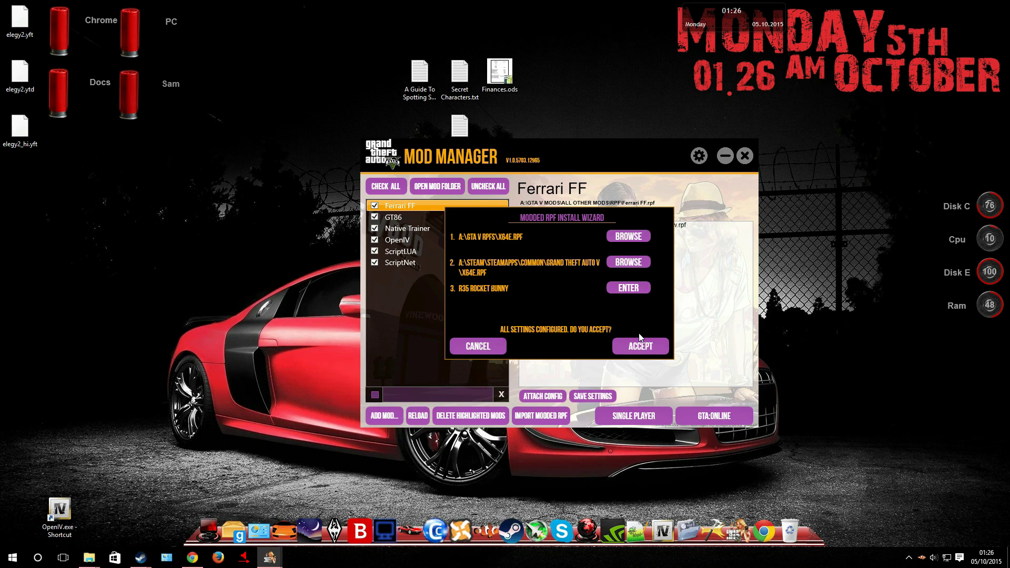
pyautogui.click(640, 347)
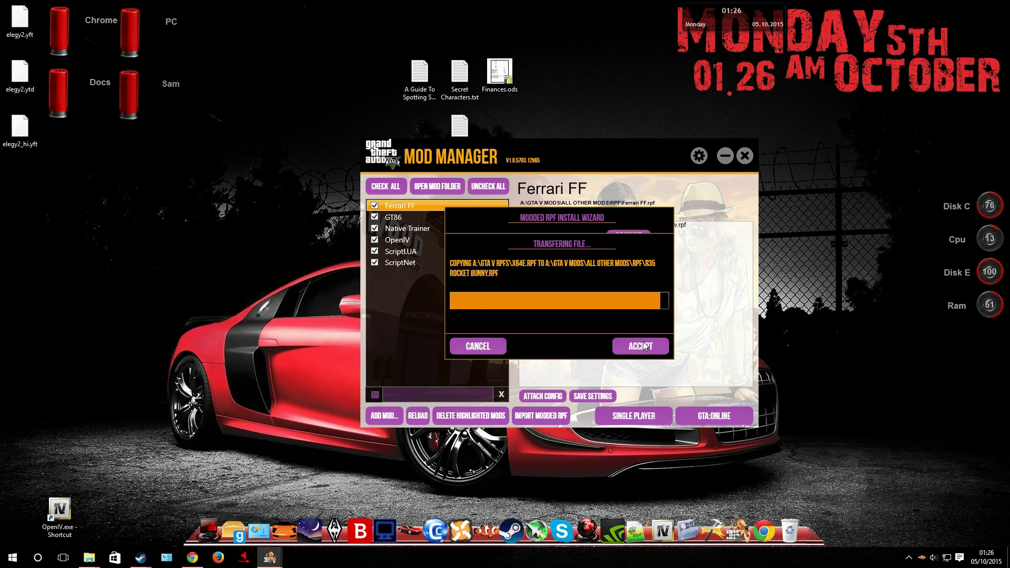
# - Review the R35 Rocket Bunny entry in the mod list, close the manager, and inspect the imported files in ALL OTHER MODS\RPF
pyautogui.click(454, 253)
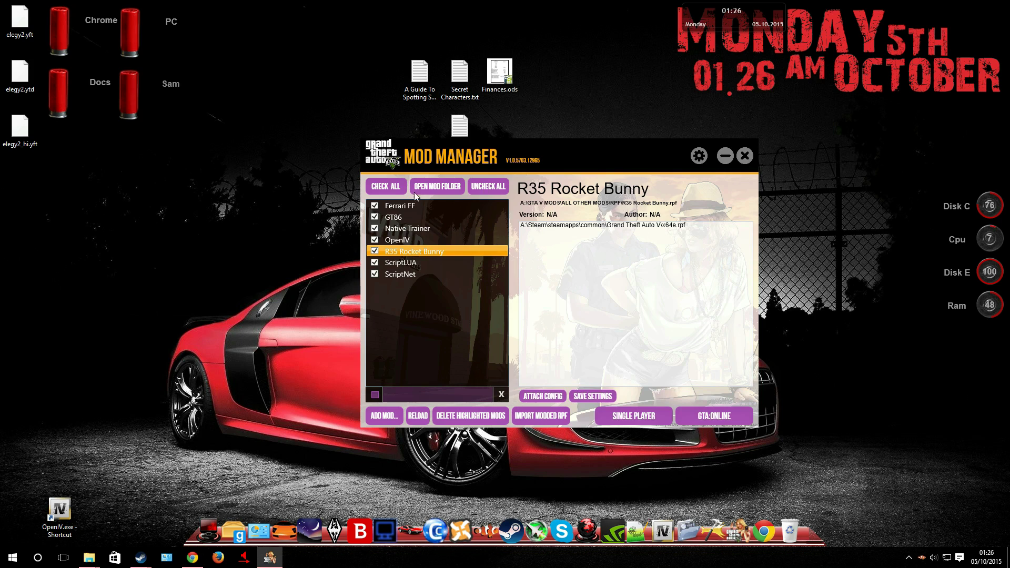
pyautogui.click(374, 205)
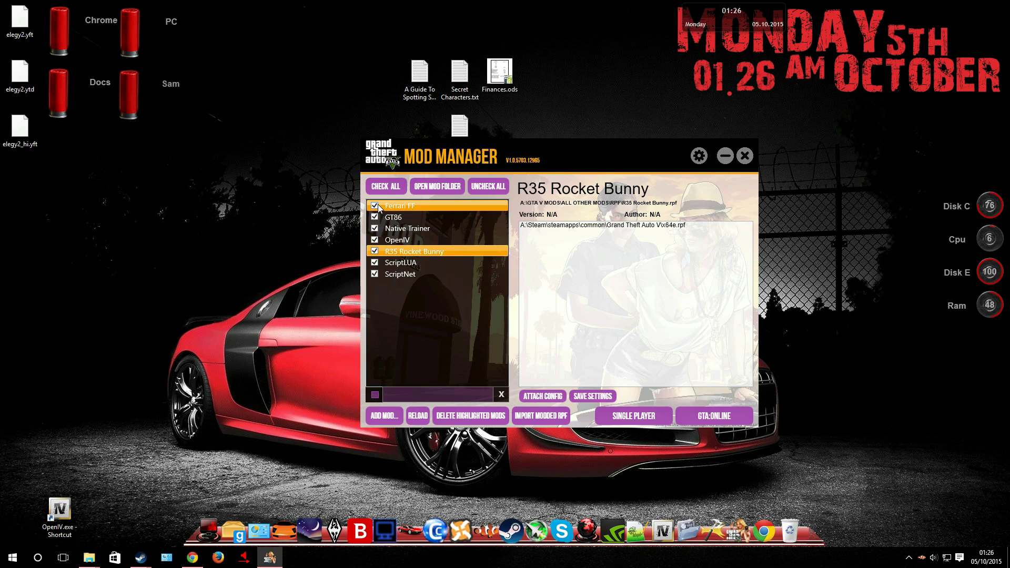
pyautogui.click(744, 156)
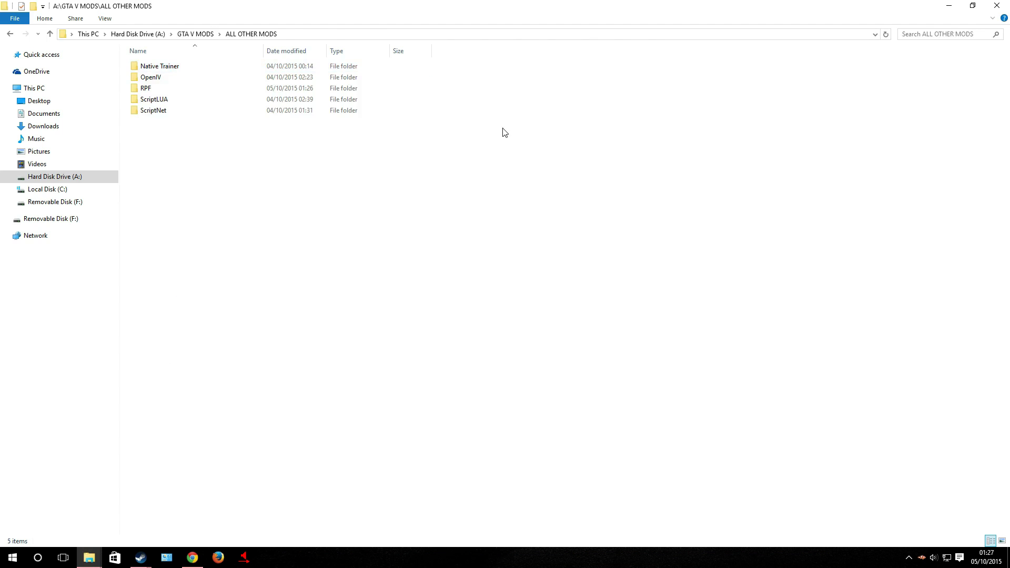
pyautogui.doubleClick(161, 89)
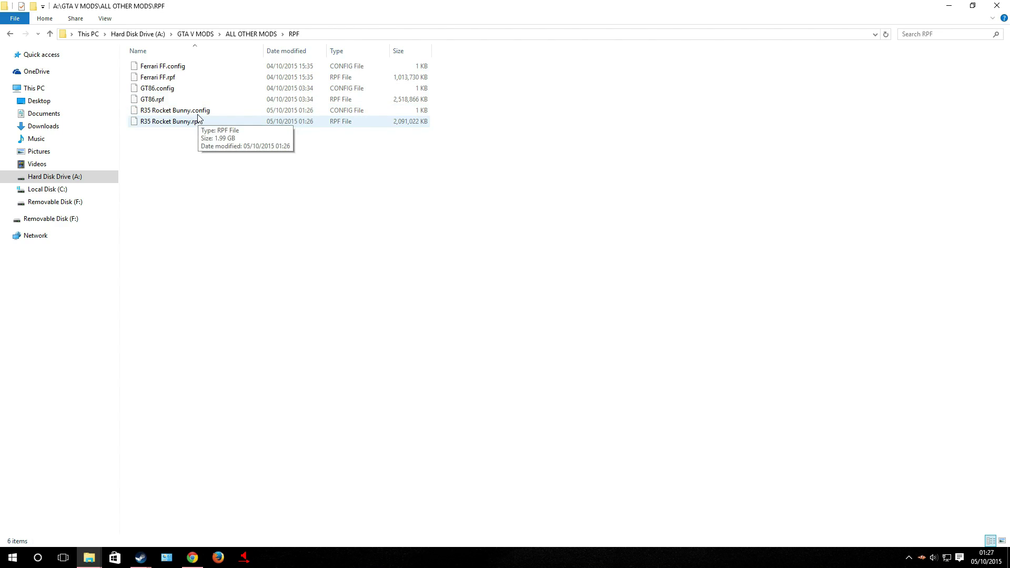
# - Delete the leftover x64e.rpf from the GTA V RPFs folder and return to the root of drive A:
pyautogui.click(195, 34)
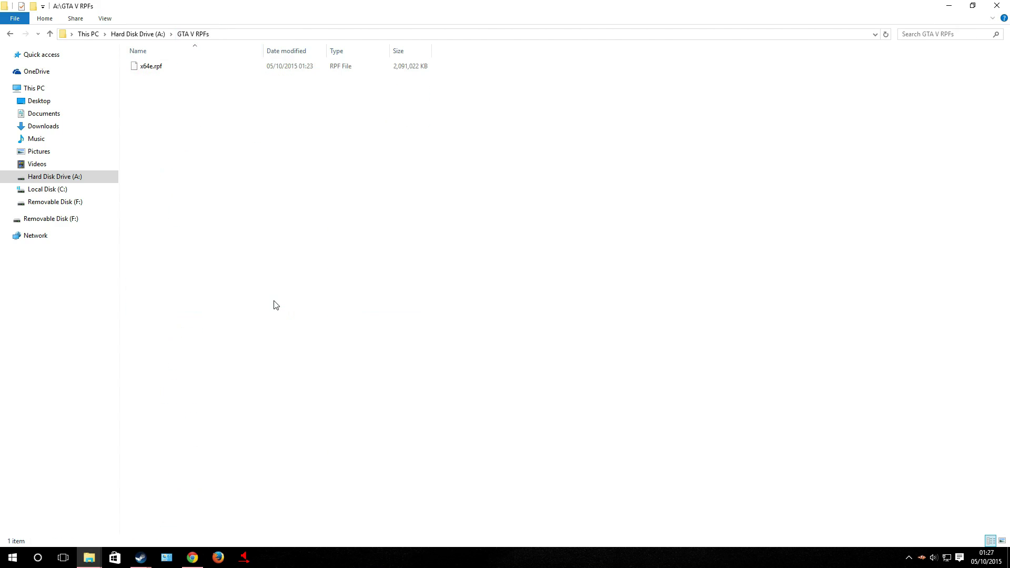
pyautogui.rightClick(175, 67)
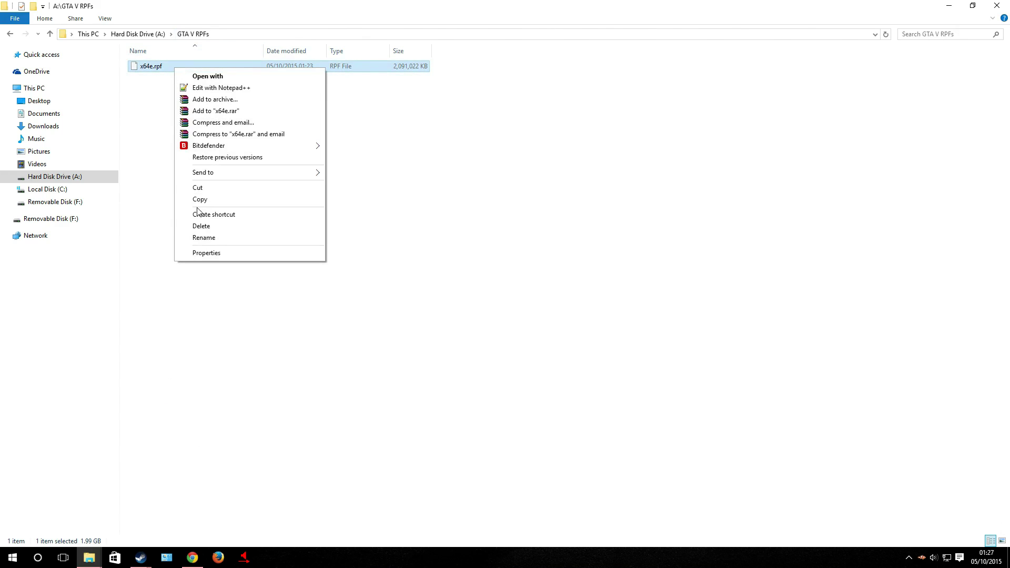
pyautogui.click(195, 226)
pyautogui.click(138, 34)
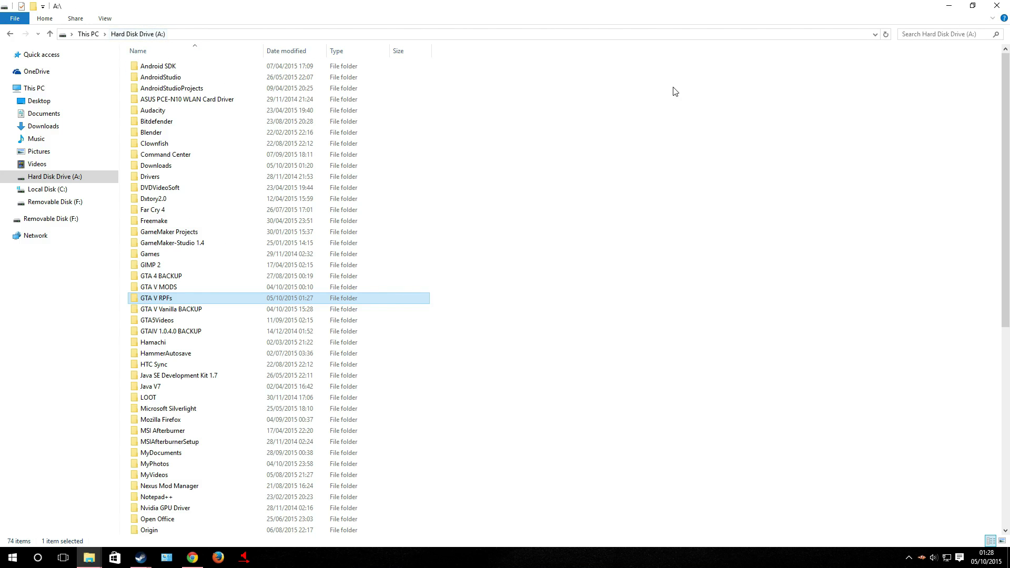
# - Close the open File Explorer windows, including the one showing the Desktop folder
pyautogui.click(996, 6)
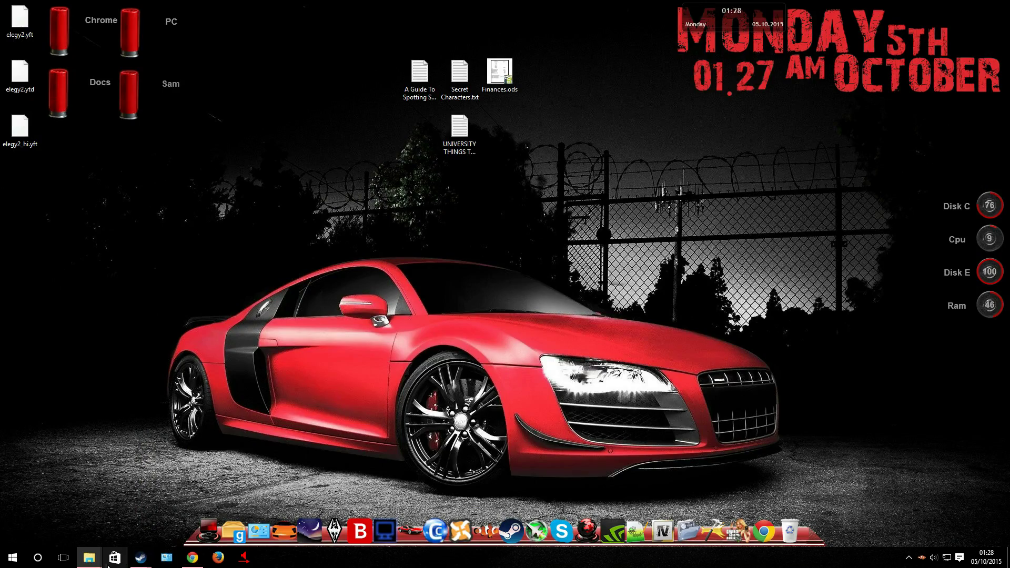
pyautogui.moveTo(89, 558)
pyautogui.click(158, 505)
pyautogui.click(997, 6)
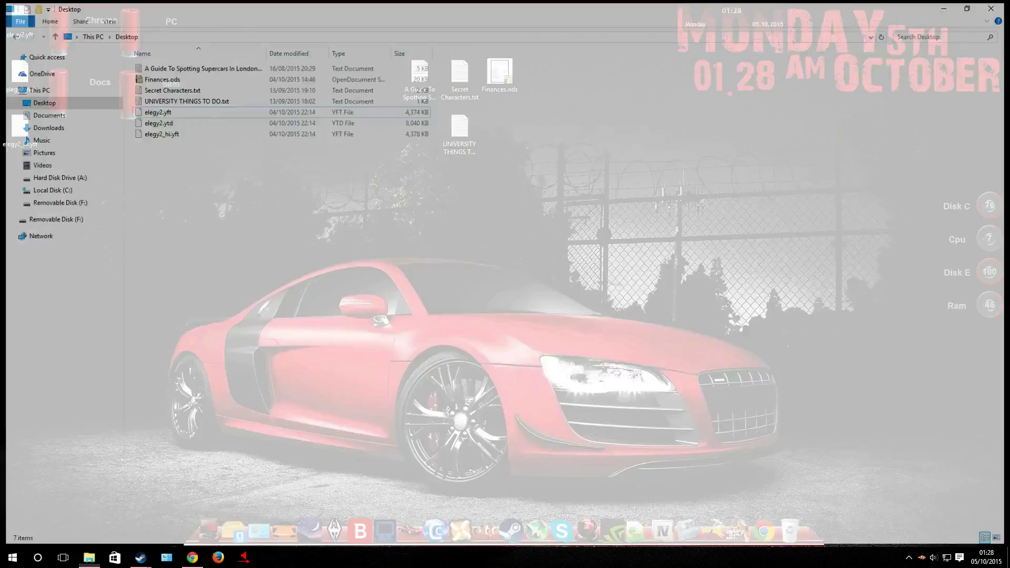
# - Close the Grand Theft Auto V folder window and launch the game in single player from Mod Manager
pyautogui.click(89, 557)
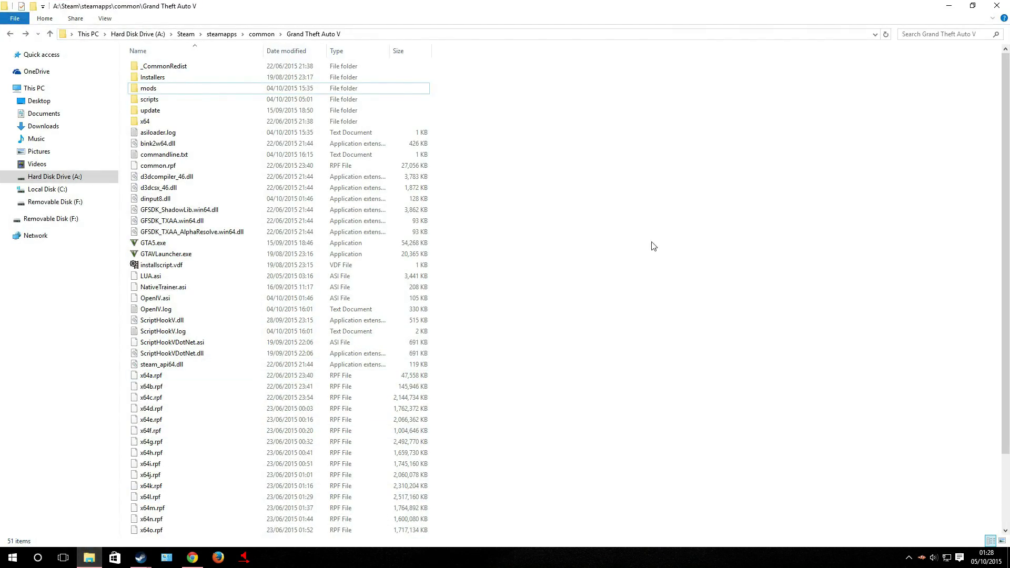
pyautogui.click(1004, 6)
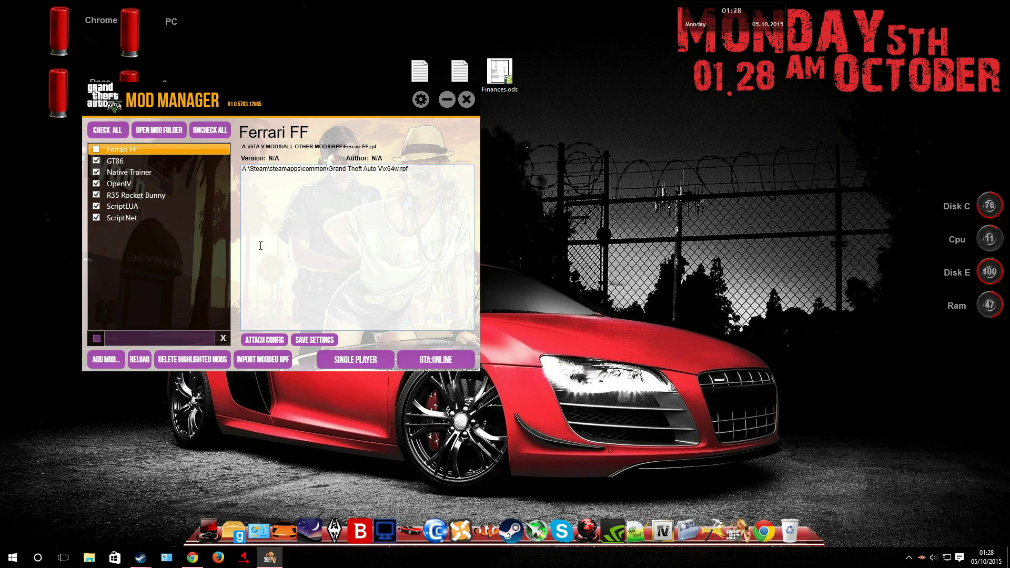
pyautogui.click(352, 361)
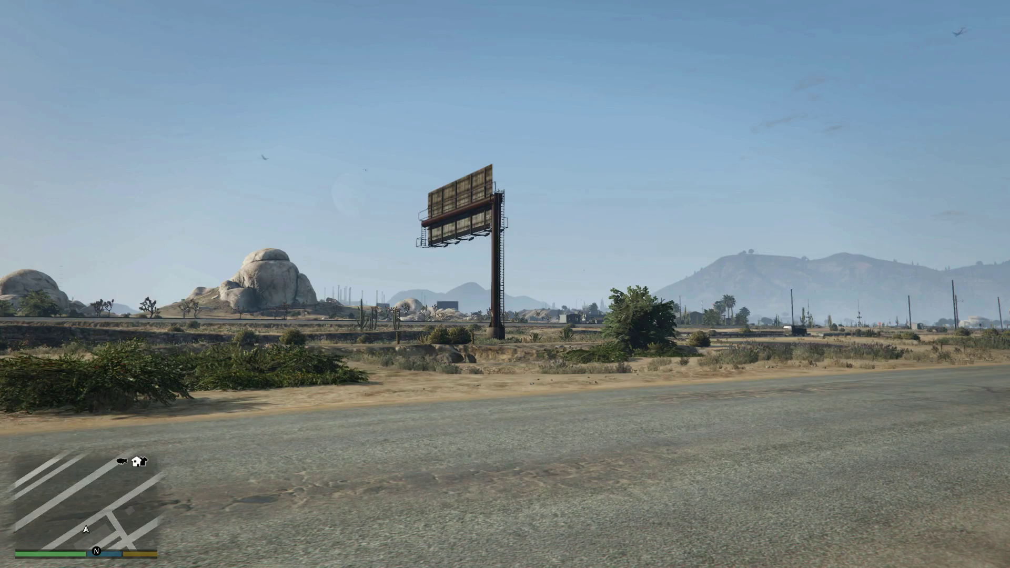
# - Open the Native Trainer's vehicle options and spawn the ELEGY2 from the car spawner
pyautogui.press('F4')
pyautogui.press('KP_2')
pyautogui.press('KP_2')
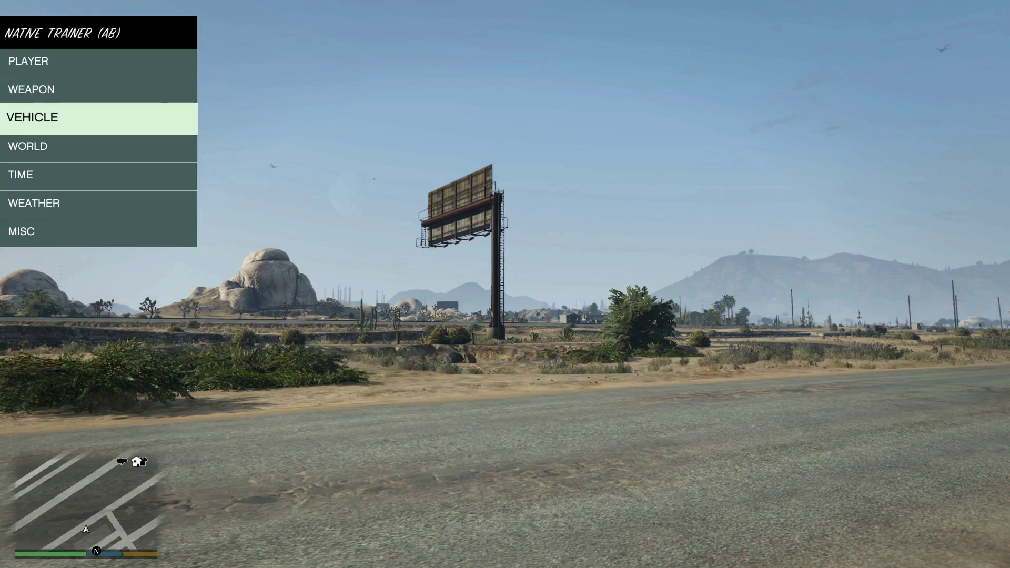
pyautogui.press('KP_5')
pyautogui.press('KP_5')
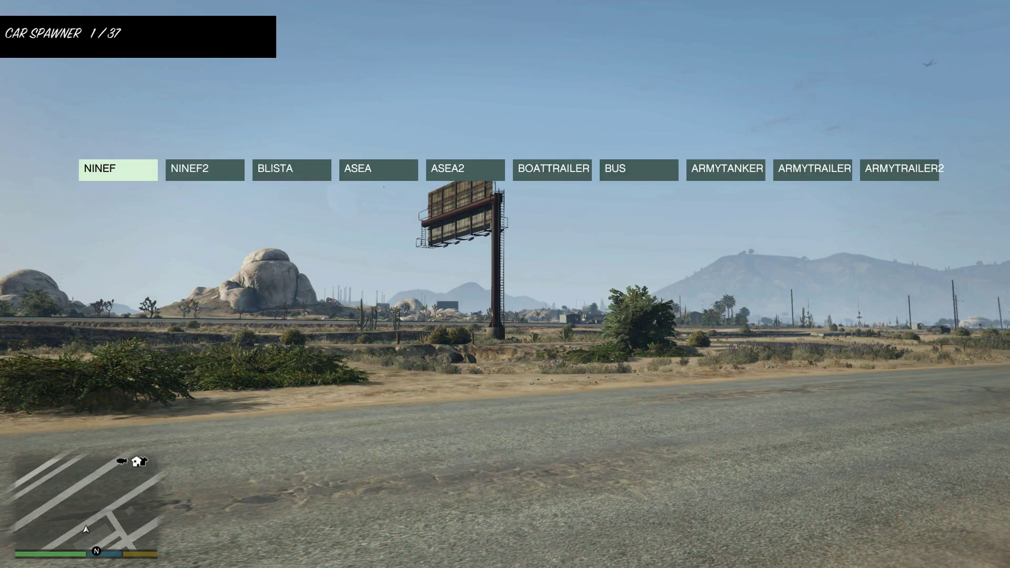
pyautogui.press('KP_5')
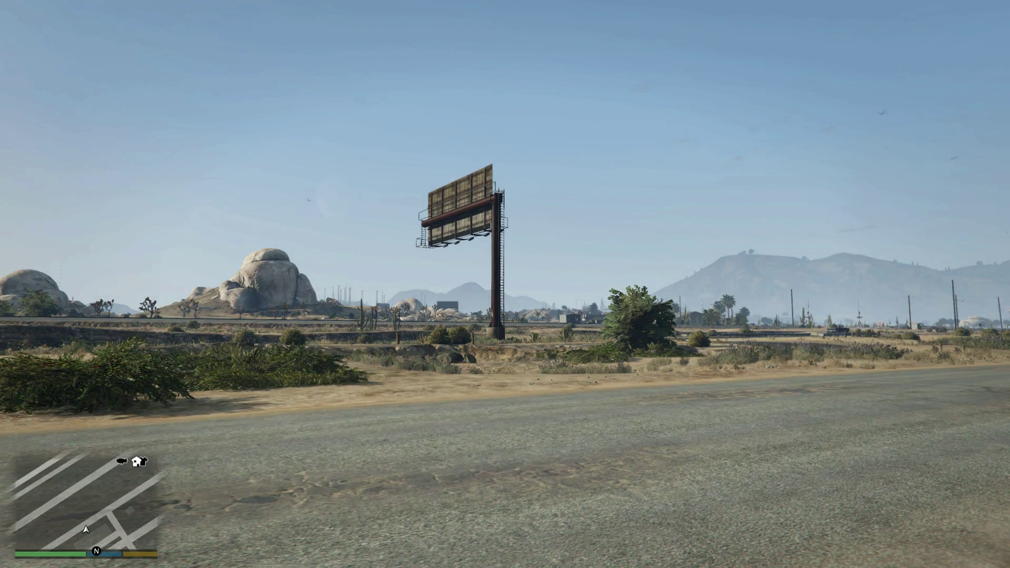
# - Walk around the spawned ELEGY2 to inspect its front, side and rear, and get into the car
pyautogui.press('a')
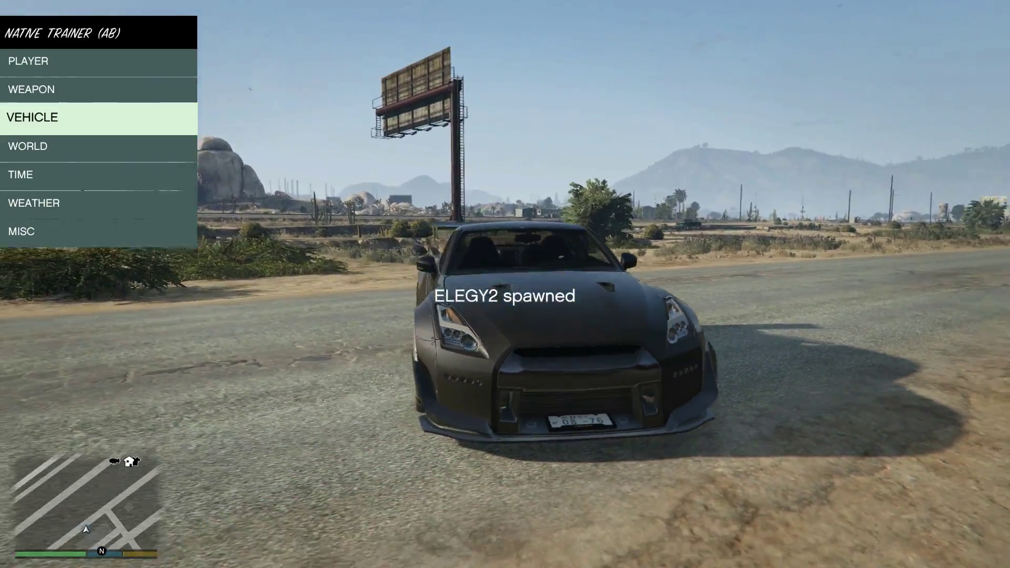
pyautogui.press('a')
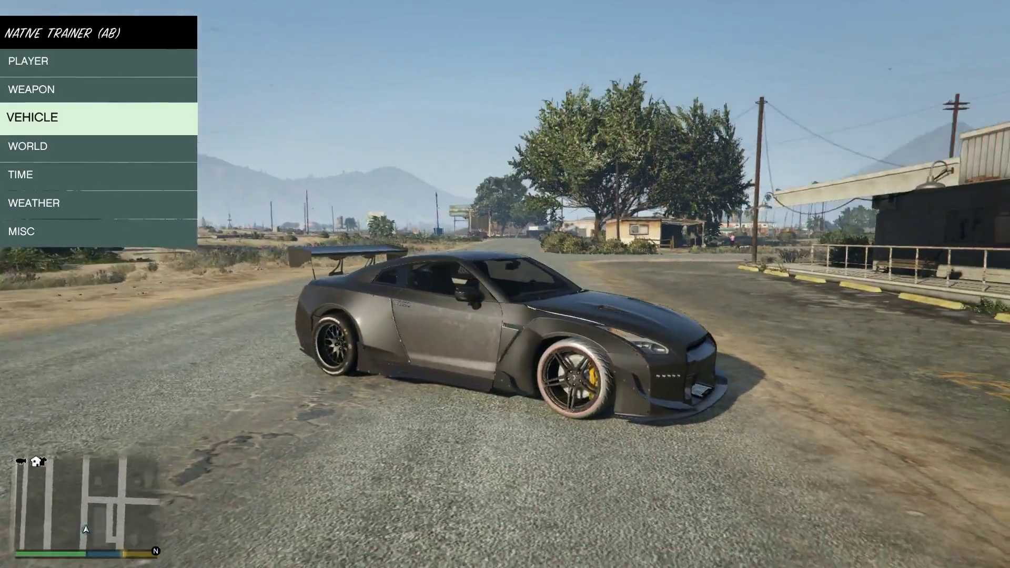
pyautogui.press('a')
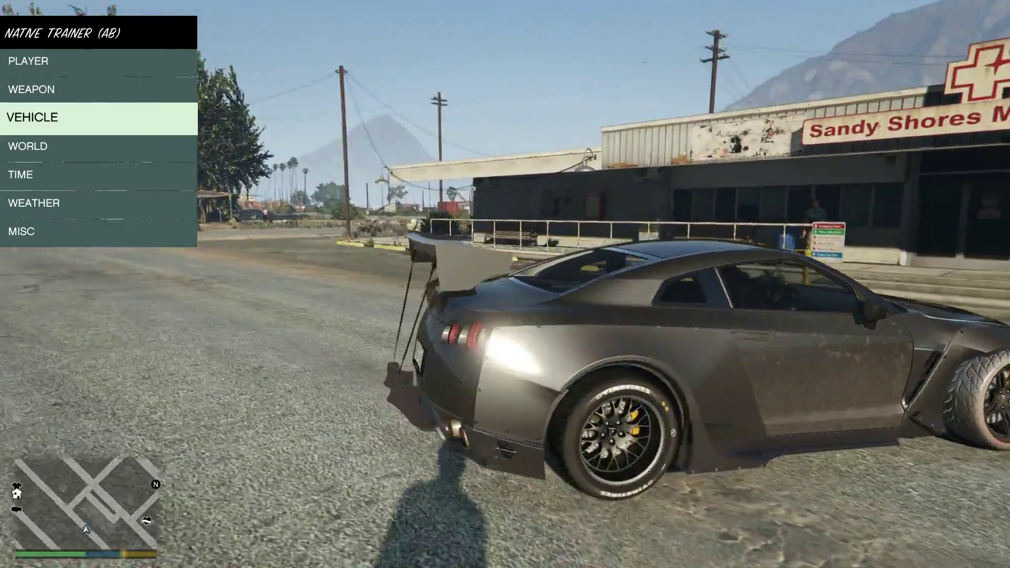
pyautogui.press('a')
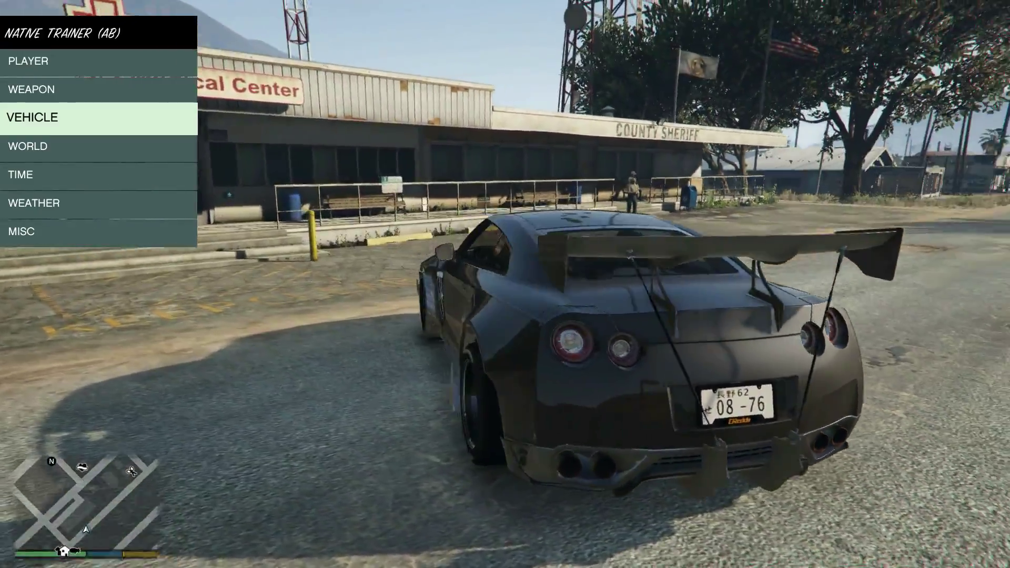
pyautogui.press('f')
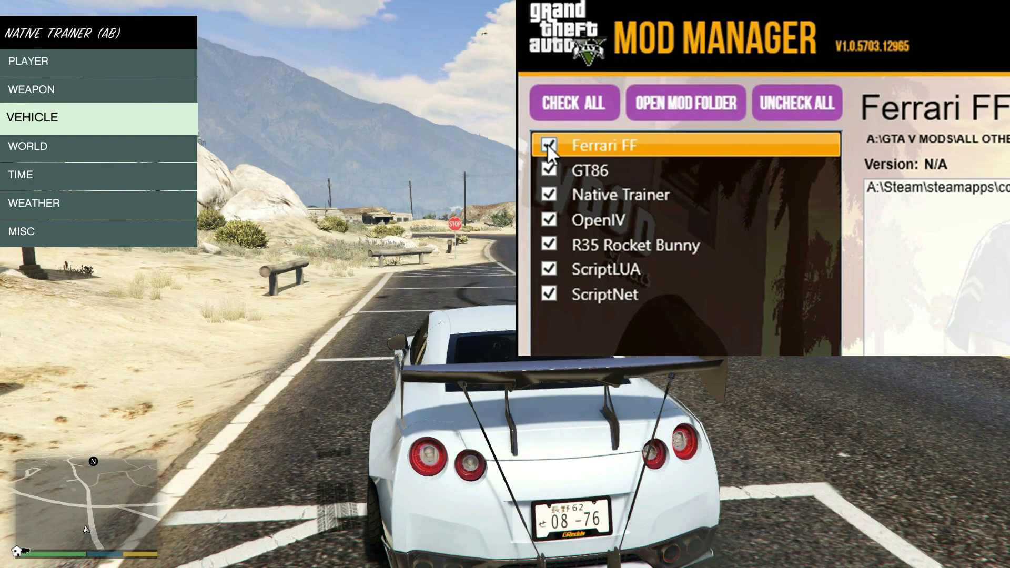
# - Enable the Ferrari FF mod in the mod list and spawn the FUROREGT from the trainer's car spawner
pyautogui.click(547, 143)
pyautogui.press('KP_5')
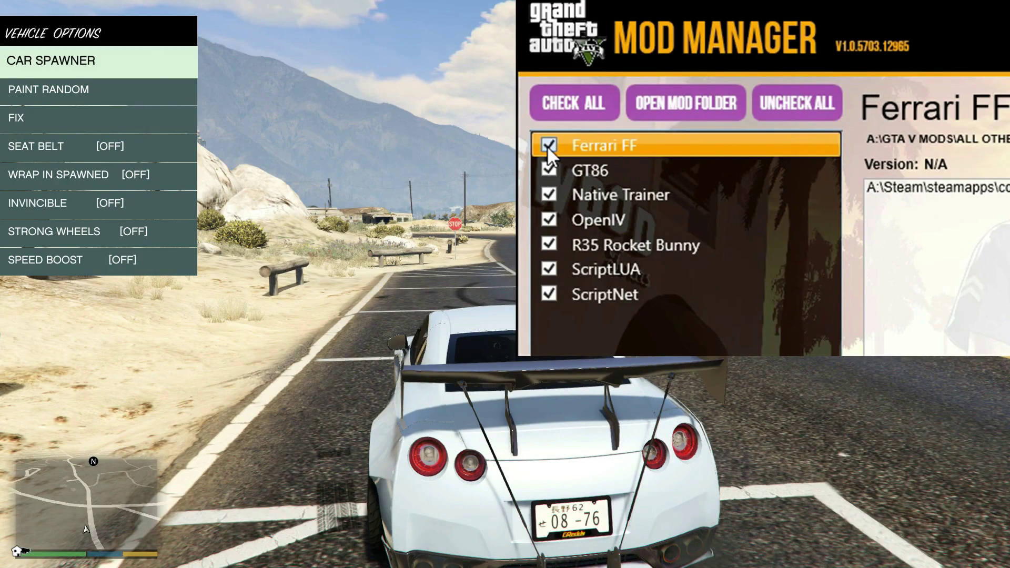
pyautogui.click(548, 147)
pyautogui.press('KP_5')
pyautogui.click(586, 166)
pyautogui.click(582, 144)
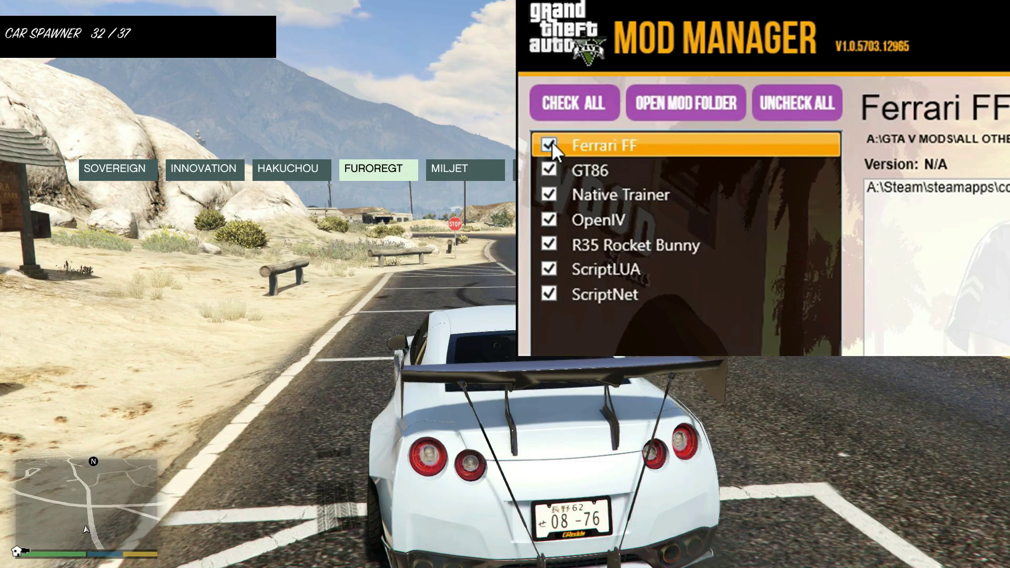
pyautogui.press('KP_5')
# - Drive the white GT-R around the spawned FUROREGT and line it up on the roadside parking bays
pyautogui.press('s')
pyautogui.press('a')
pyautogui.press('d')
pyautogui.press('w')
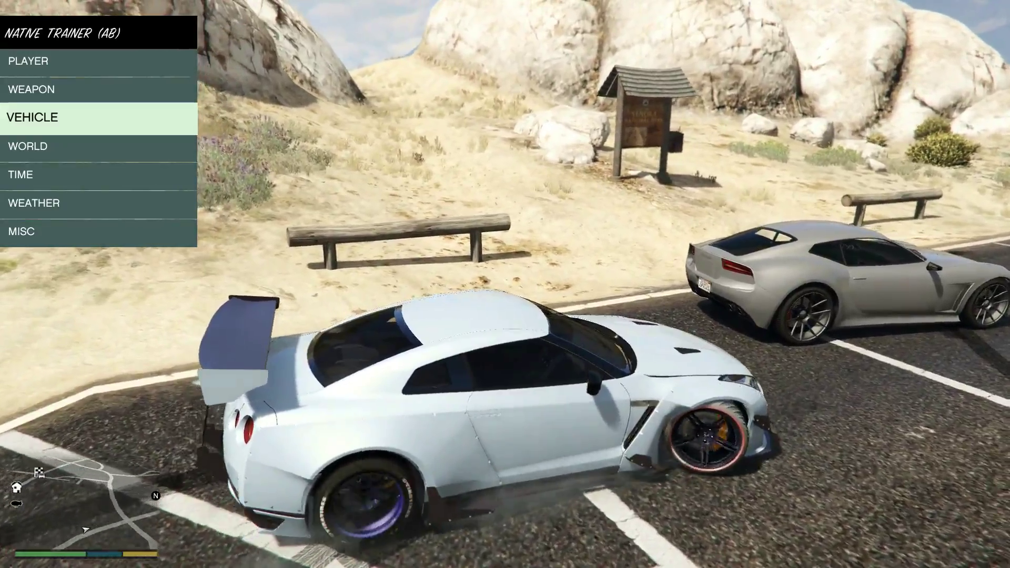
pyautogui.press('a')
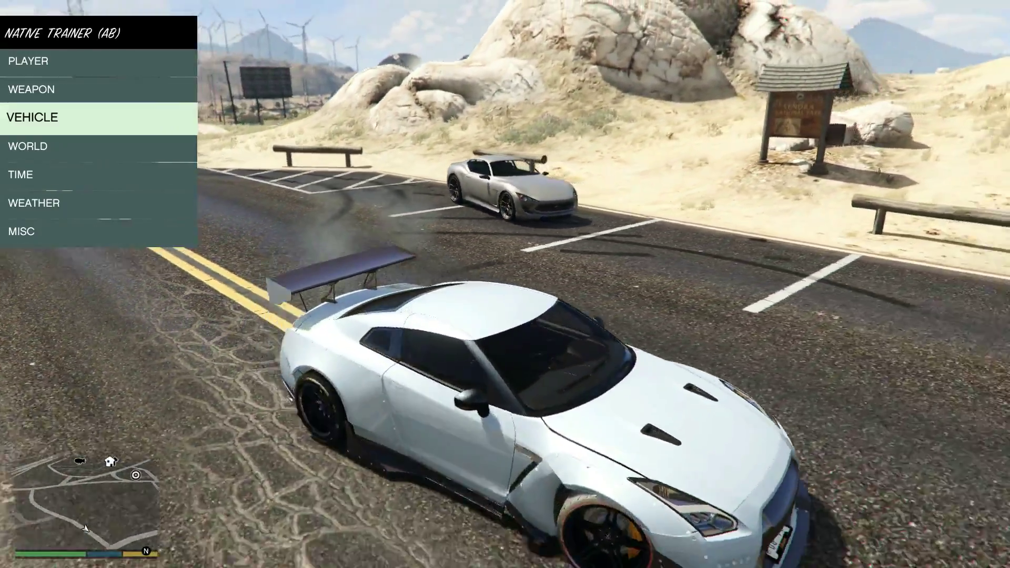
pyautogui.press('w')
pyautogui.press('a')
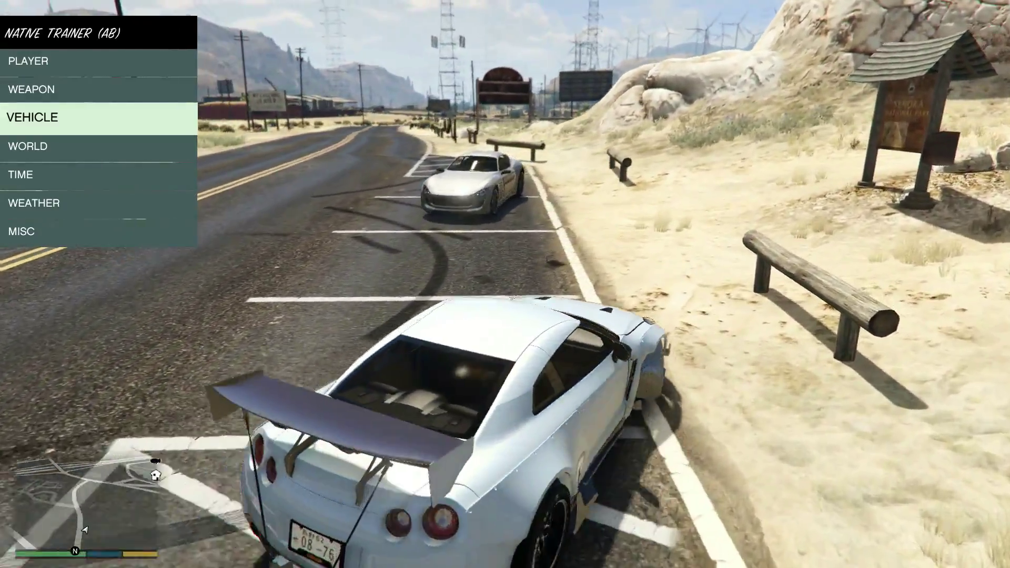
# - Browse the trainer's car spawner to page 10 and close the trainer
pyautogui.press('KP_5')
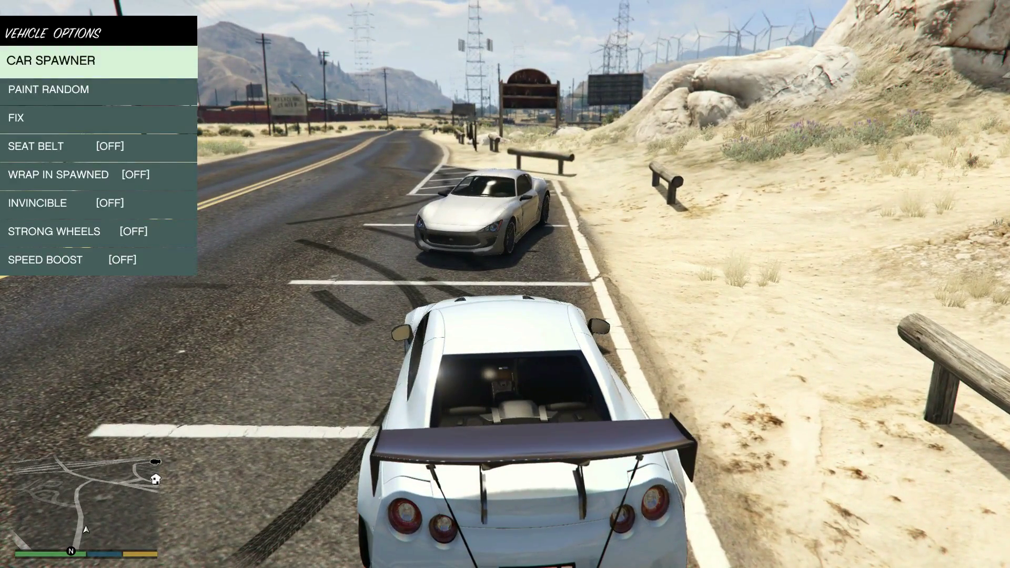
pyautogui.press('KP_5')
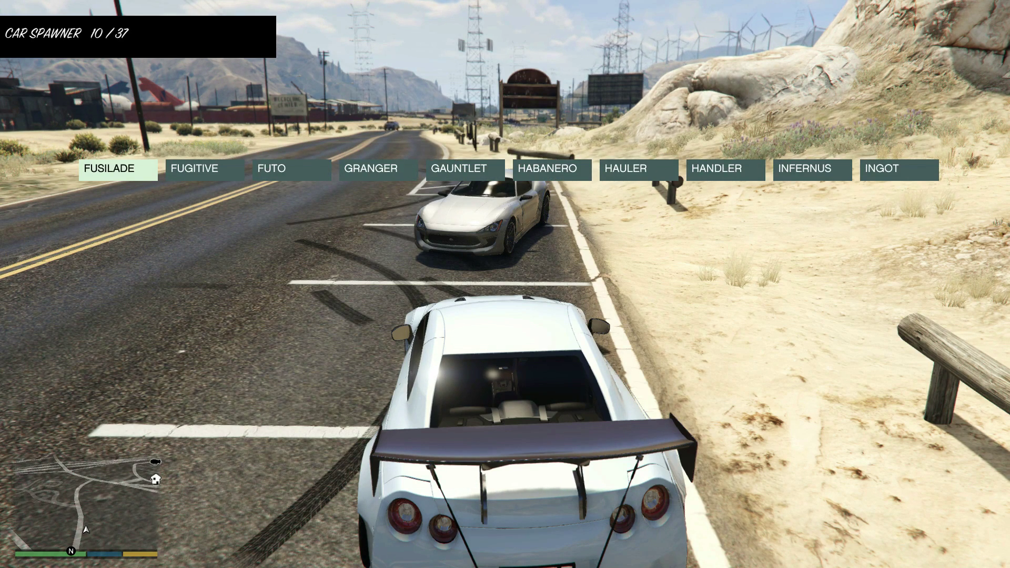
pyautogui.press('Return')
pyautogui.press('F4')
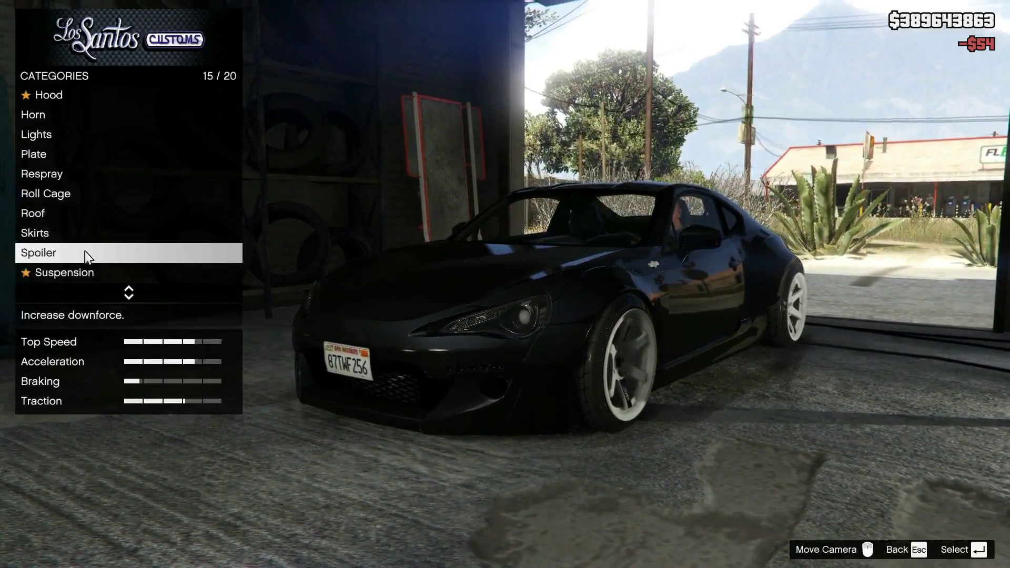
# - View the spoiler options for the black Toyota GT86 in Los Santos Customs, inspect its rear, and leave the customization
pyautogui.click(83, 254)
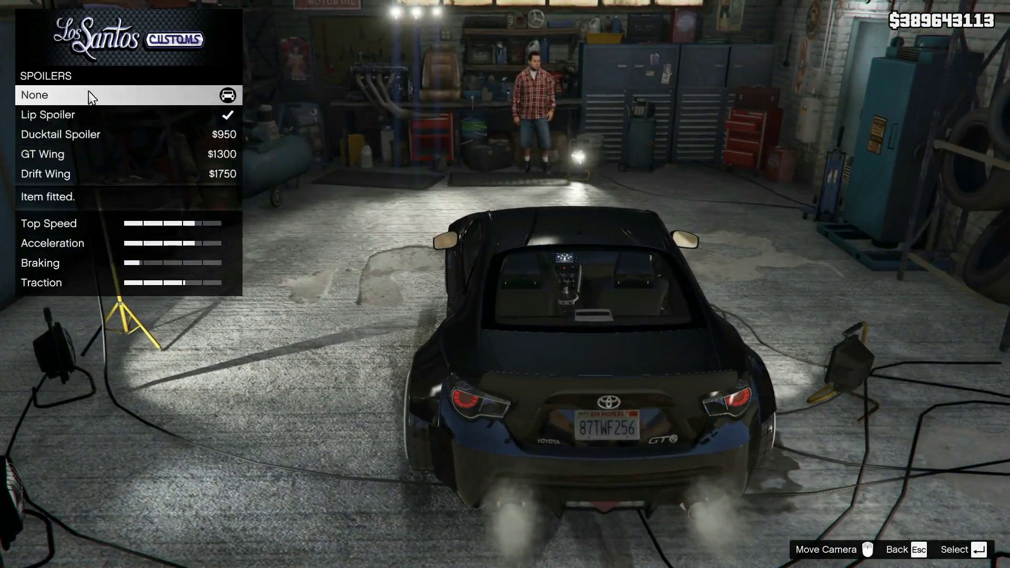
pyautogui.moveTo(526, 337); pyautogui.dragTo(704, 277)
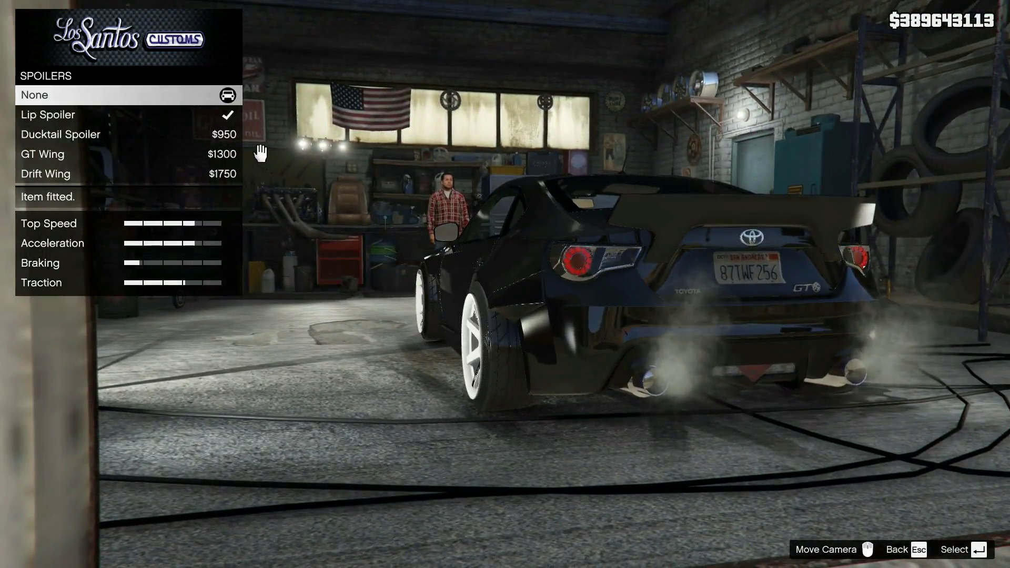
pyautogui.press('Escape')
pyautogui.press('Escape')
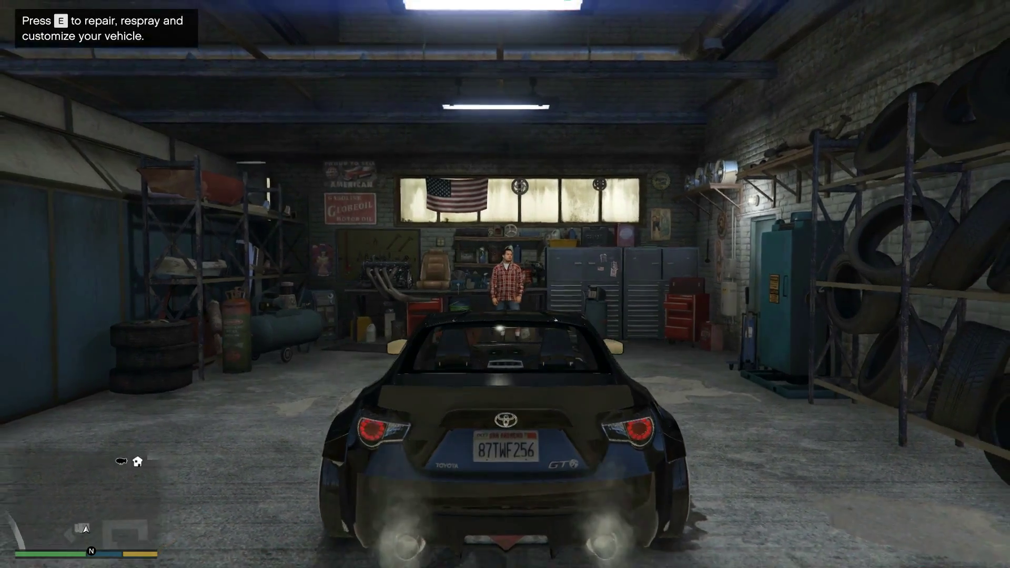
# - Back the black GT86 out of the garage and drive it along the main road past the motel
pyautogui.press('s')
pyautogui.press('d')
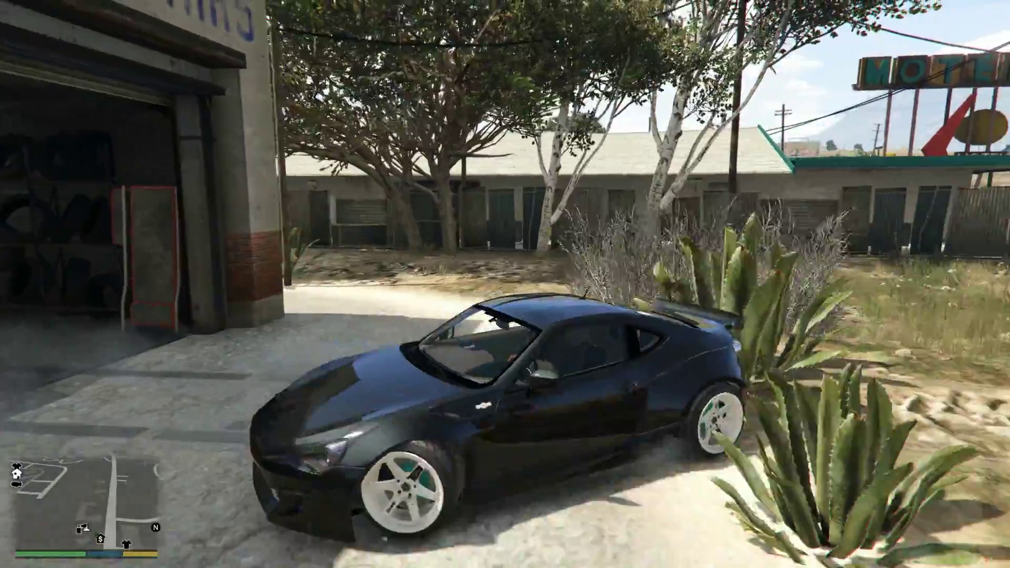
pyautogui.press('w')
pyautogui.press('a')
pyautogui.press('w')
pyautogui.press('a')
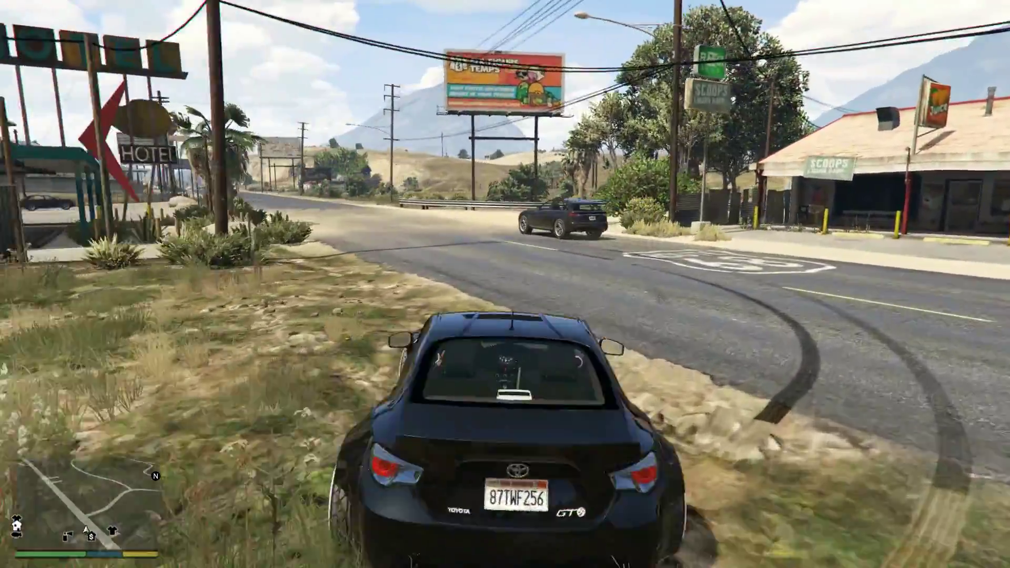
pyautogui.press('w')
pyautogui.press('a')
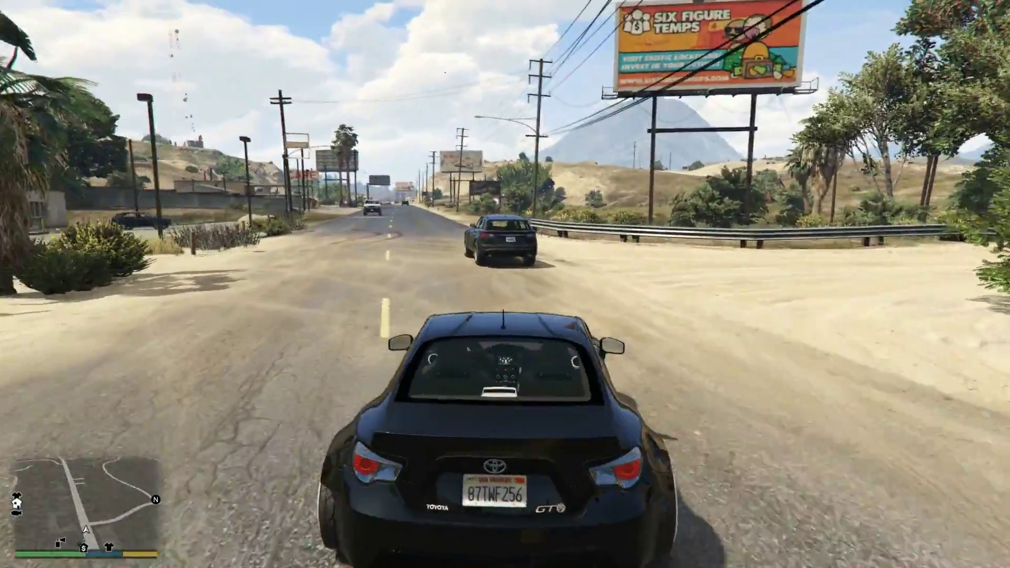
pyautogui.press('w')
pyautogui.press('a')
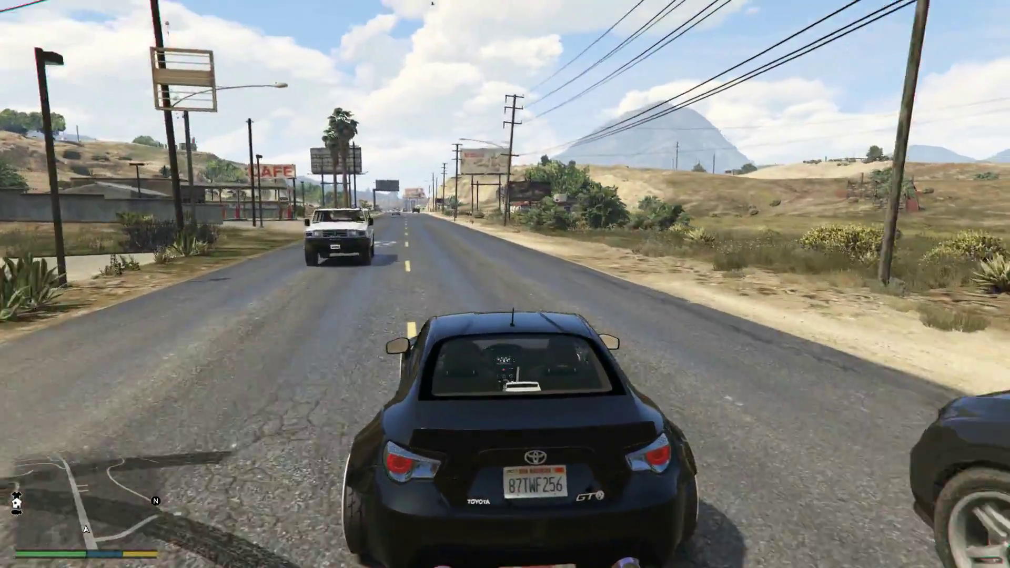